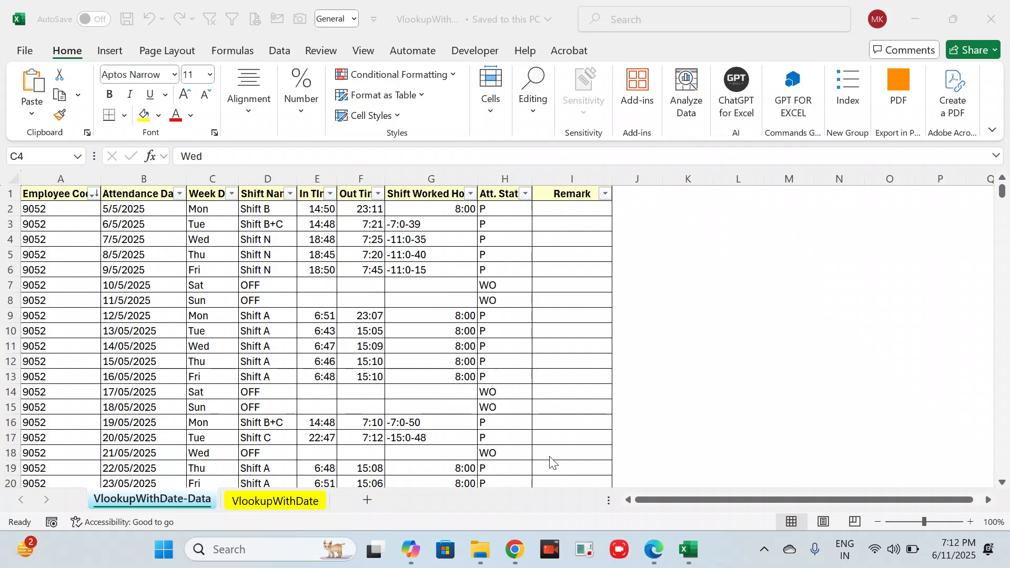
# Step: Examine the attendance dates listed for the employee at the start of the VlookupWithDate-Data sheet
pyautogui.click(221, 315)
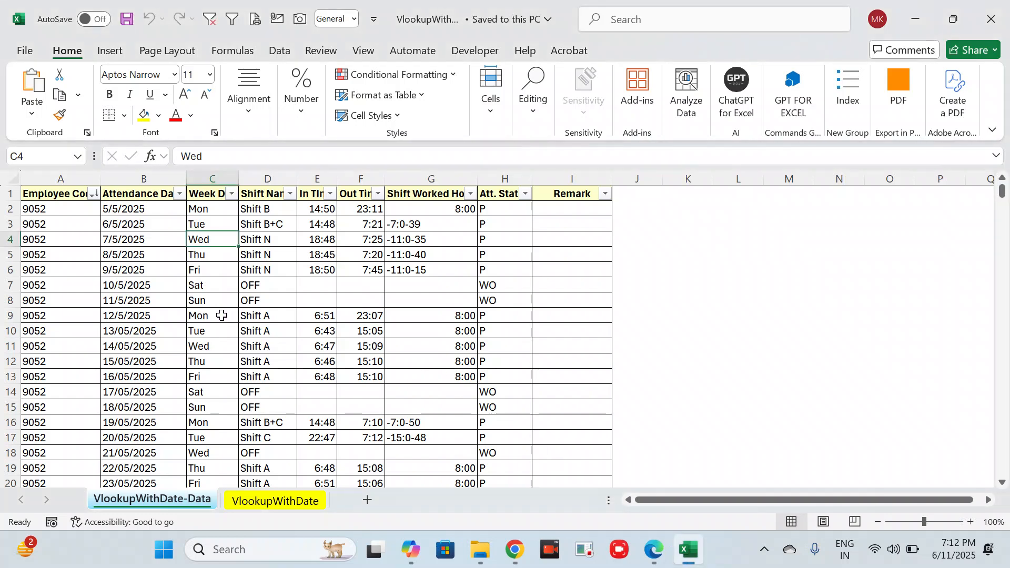
pyautogui.click(161, 294)
pyautogui.hotkey('ctrl', 'Up')
pyautogui.press('Down')
pyautogui.press('Down')
pyautogui.press('Down')
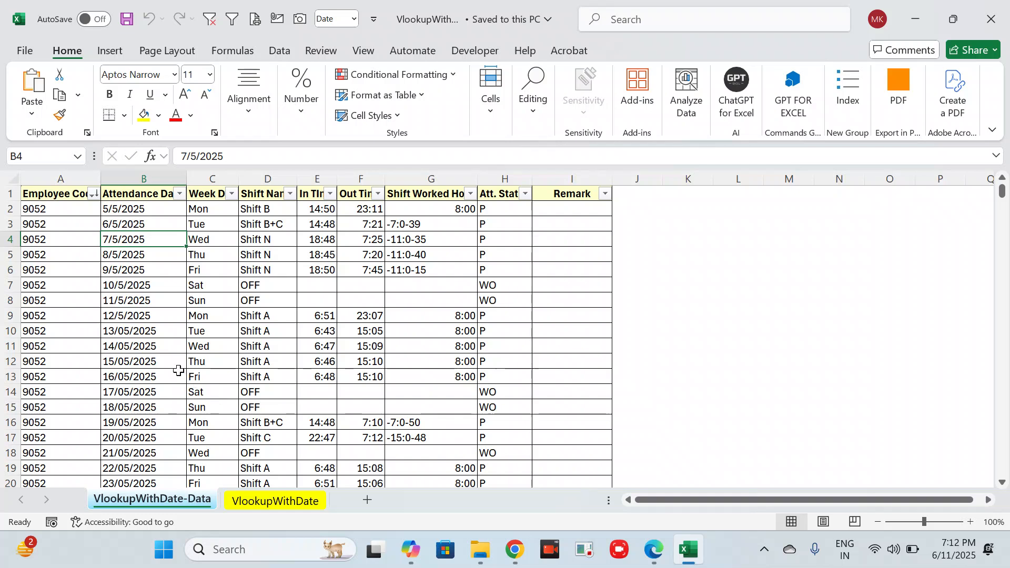
pyautogui.hotkey('ctrl', 'Up')
pyautogui.press('Down')
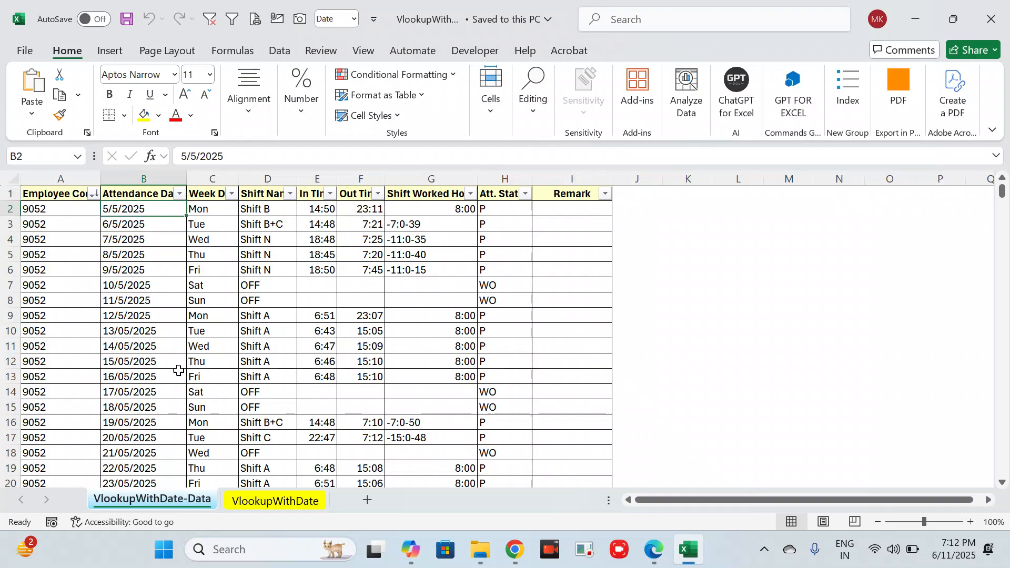
# Step: Sort the attendance data by Employee Code from smallest to largest
pyautogui.press('Up')
pyautogui.press('Left')
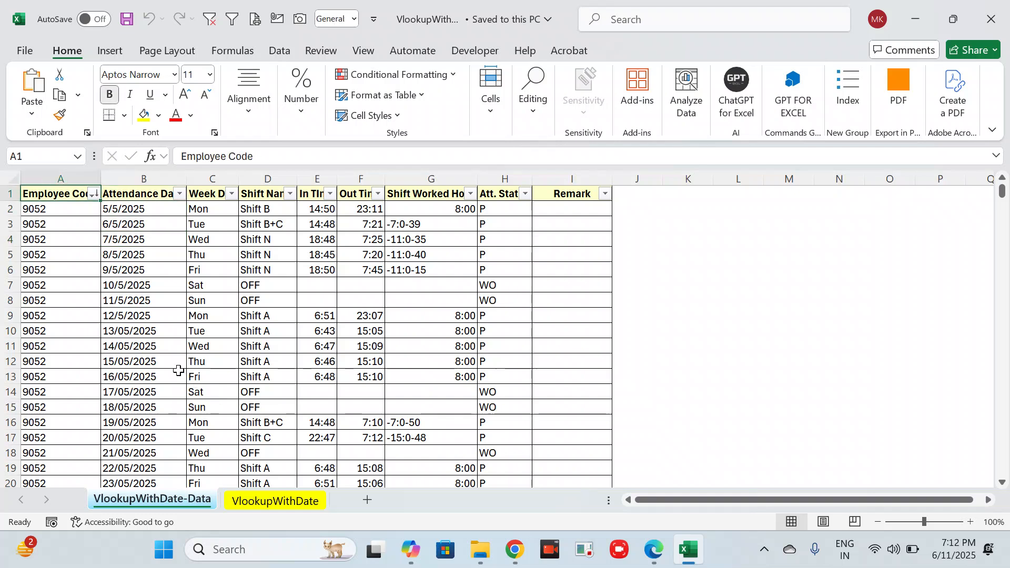
pyautogui.hotkey('alt', 'Down')
pyautogui.press('s')
pyautogui.press('Down')
pyautogui.press('Down')
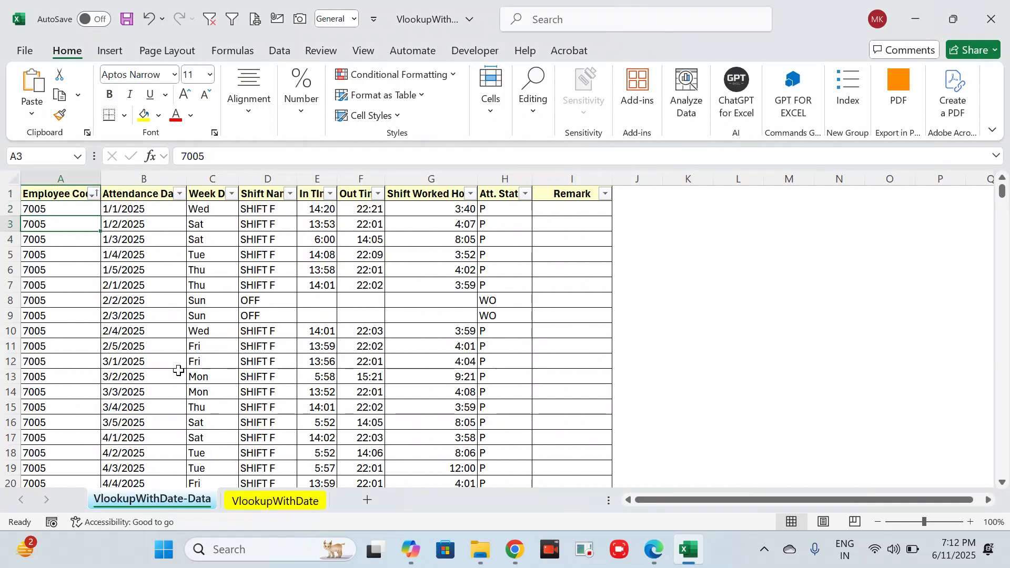
pyautogui.press('Up')
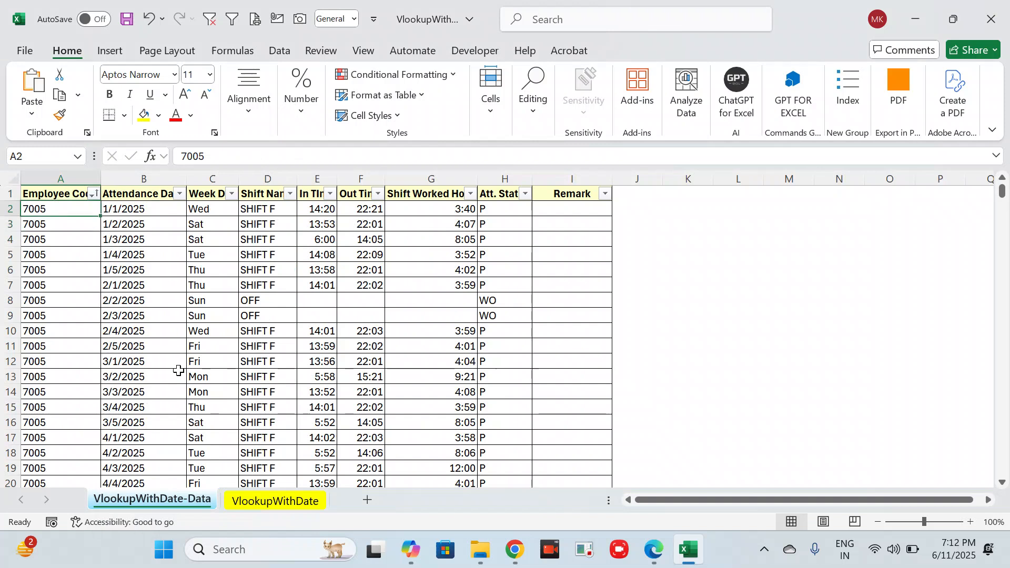
# Step: Examine the attendance dates of the first employee code through row 8
pyautogui.press('Right')
pyautogui.press('Left')
pyautogui.press('Right')
pyautogui.press('Down')
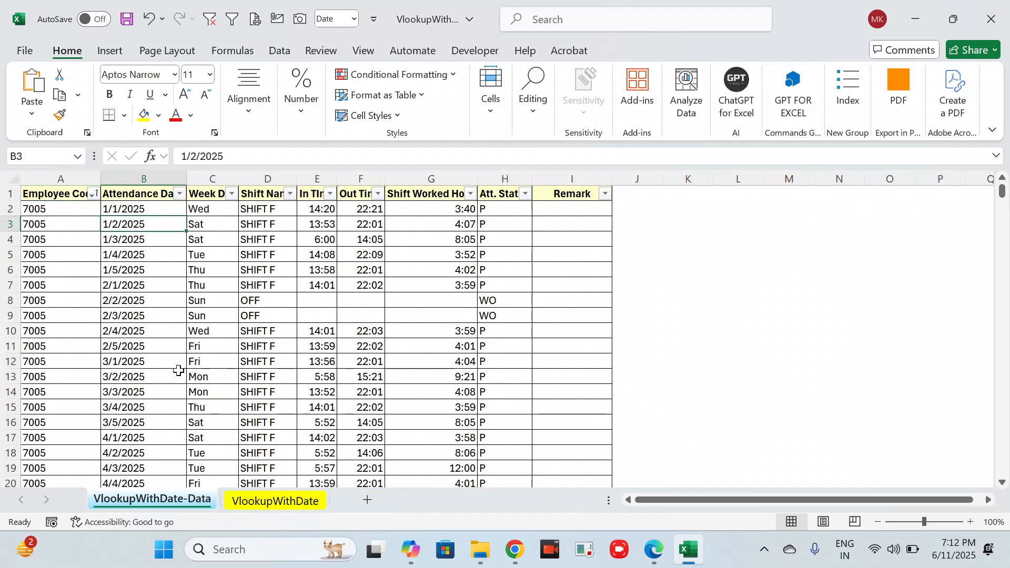
pyautogui.press('Down')
pyautogui.press('Down')
pyautogui.press('Down')
pyautogui.press('Down')
pyautogui.press('Down')
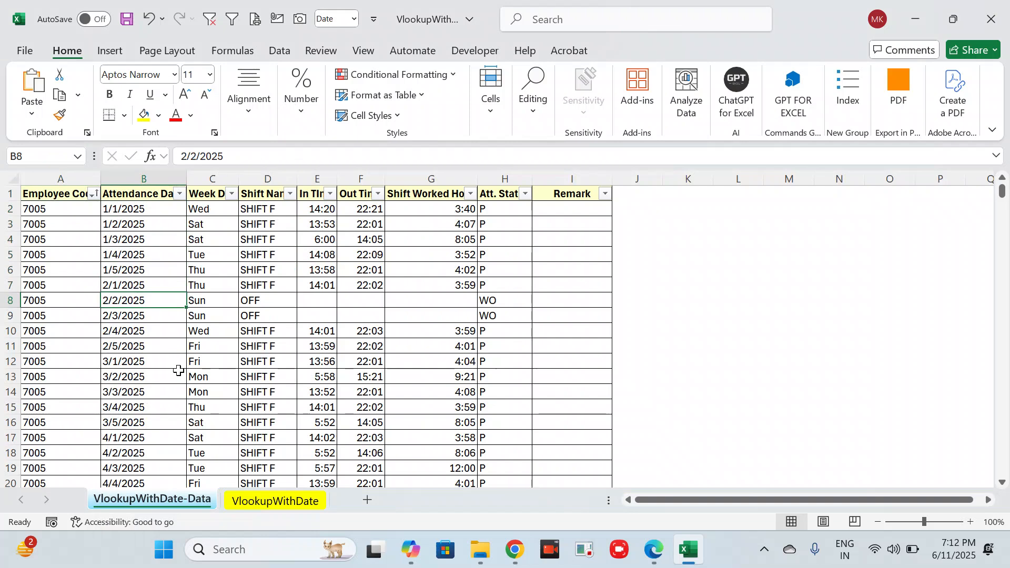
pyautogui.press('Up')
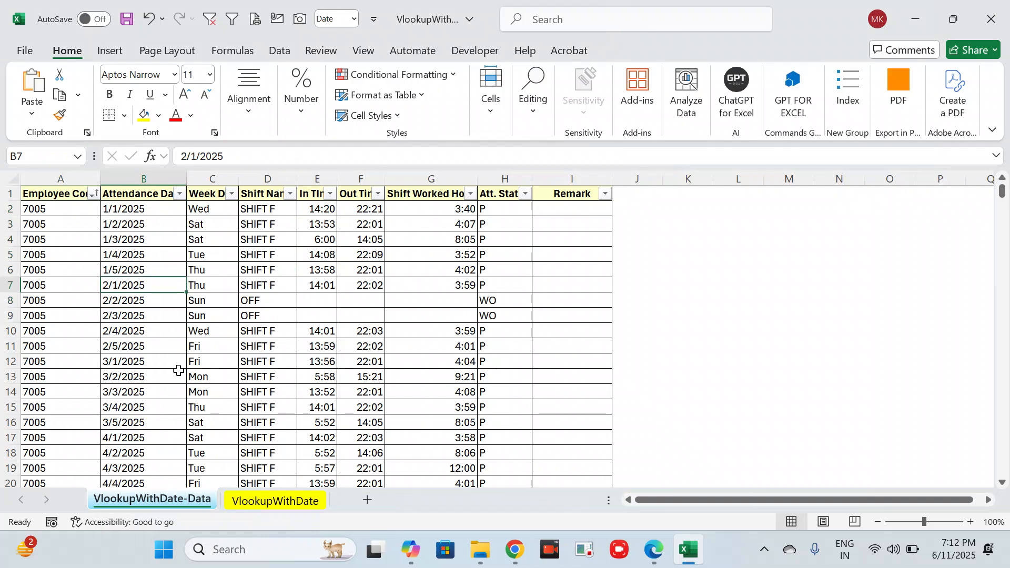
# Step: Select the repeated entries of the first employee code downward from A2 to examine how far they run
pyautogui.press('Left')
pyautogui.press('Up')
pyautogui.press('Up')
pyautogui.press('Up')
pyautogui.press('Up')
pyautogui.press('Up')
pyautogui.hotkey('shift', 'Down')
pyautogui.hotkey('shift', 'Down')
pyautogui.hotkey('shift', 'Down')
pyautogui.hotkey('shift', 'Down')
pyautogui.hotkey('shift', 'Down')
pyautogui.hotkey('shift', 'Down')
pyautogui.hotkey('shift', 'Down')
pyautogui.hotkey('shift', 'Down')
pyautogui.hotkey('shift', 'Down')
pyautogui.hotkey('shift', 'Down')
pyautogui.hotkey('shift', 'Down')
pyautogui.hotkey('shift', 'Down')
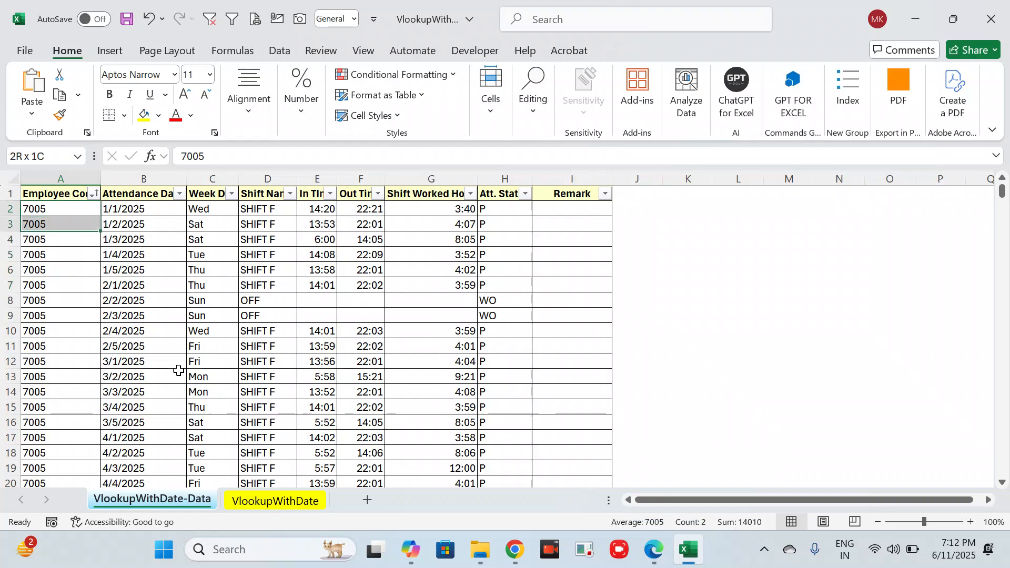
pyautogui.hotkey('shift', 'Down')
pyautogui.hotkey('shift', 'Down')
pyautogui.hotkey('shift', 'Down')
pyautogui.hotkey('shift', 'Down')
pyautogui.hotkey('shift', 'Down')
pyautogui.hotkey('shift', 'Down')
pyautogui.hotkey('shift', 'Down')
pyautogui.hotkey('shift', 'Down')
pyautogui.hotkey('shift', 'Down')
pyautogui.hotkey('shift', 'Down')
pyautogui.hotkey('shift', 'Down')
pyautogui.hotkey('shift', 'Down')
pyautogui.hotkey('shift', 'Down')
pyautogui.hotkey('shift', 'Down')
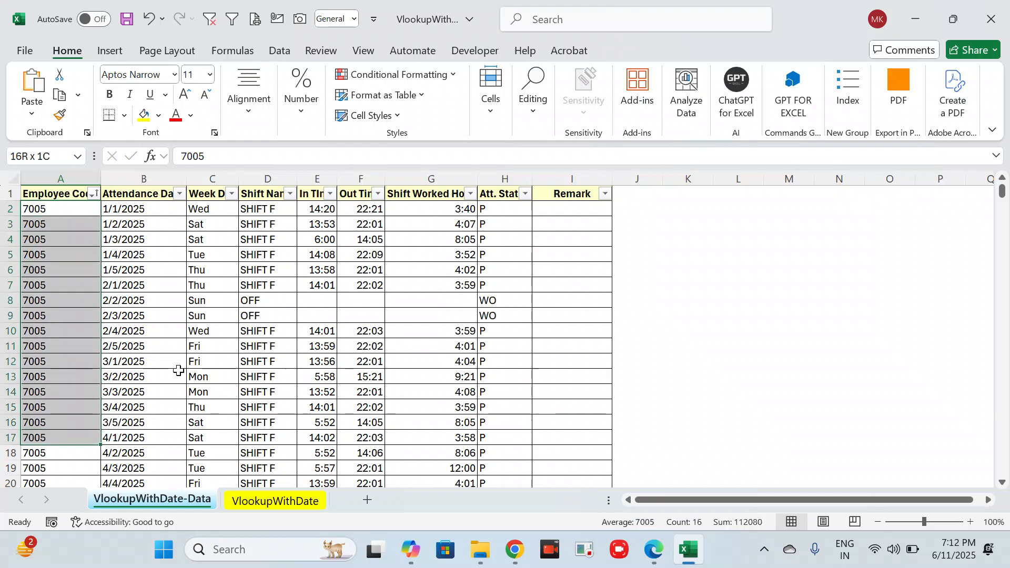
pyautogui.hotkey('shift', 'Down')
pyautogui.hotkey('shift', 'Down')
pyautogui.hotkey('shift', 'Down')
pyautogui.hotkey('shift', 'Down')
pyautogui.hotkey('shift', 'Down')
pyautogui.hotkey('shift', 'Down')
pyautogui.hotkey('shift', 'Down')
pyautogui.hotkey('shift', 'Down')
pyautogui.hotkey('shift', 'Down')
pyautogui.hotkey('shift', 'Down')
pyautogui.hotkey('shift', 'Down')
pyautogui.hotkey('shift', 'Down')
pyautogui.hotkey('shift', 'Down')
pyautogui.hotkey('shift', 'Down')
pyautogui.hotkey('shift', 'Down')
pyautogui.hotkey('shift', 'Down')
pyautogui.hotkey('shift', 'Down')
pyautogui.hotkey('shift', 'Down')
pyautogui.hotkey('shift', 'Down')
pyautogui.hotkey('shift', 'Down')
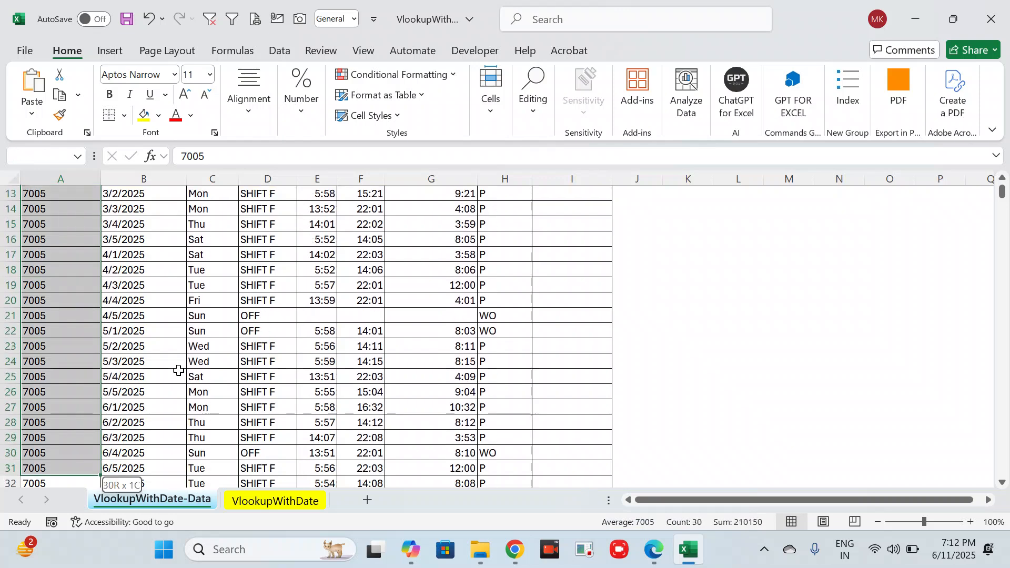
pyautogui.hotkey('shift', 'Down')
pyautogui.hotkey('shift', 'Down')
pyautogui.hotkey('shift', 'Down')
pyautogui.hotkey('shift', 'Down')
pyautogui.hotkey('shift', 'Down')
pyautogui.hotkey('shift', 'Down')
pyautogui.hotkey('shift', 'Down')
pyautogui.hotkey('shift', 'Down')
pyautogui.hotkey('shift', 'Down')
pyautogui.hotkey('shift', 'Down')
pyautogui.hotkey('shift', 'Down')
pyautogui.hotkey('shift', 'Down')
pyautogui.hotkey('shift', 'Down')
pyautogui.hotkey('shift', 'Down')
pyautogui.hotkey('shift', 'Down')
pyautogui.hotkey('shift', 'Down')
pyautogui.hotkey('shift', 'Down')
pyautogui.hotkey('shift', 'Down')
pyautogui.hotkey('shift', 'Down')
pyautogui.hotkey('shift', 'Down')
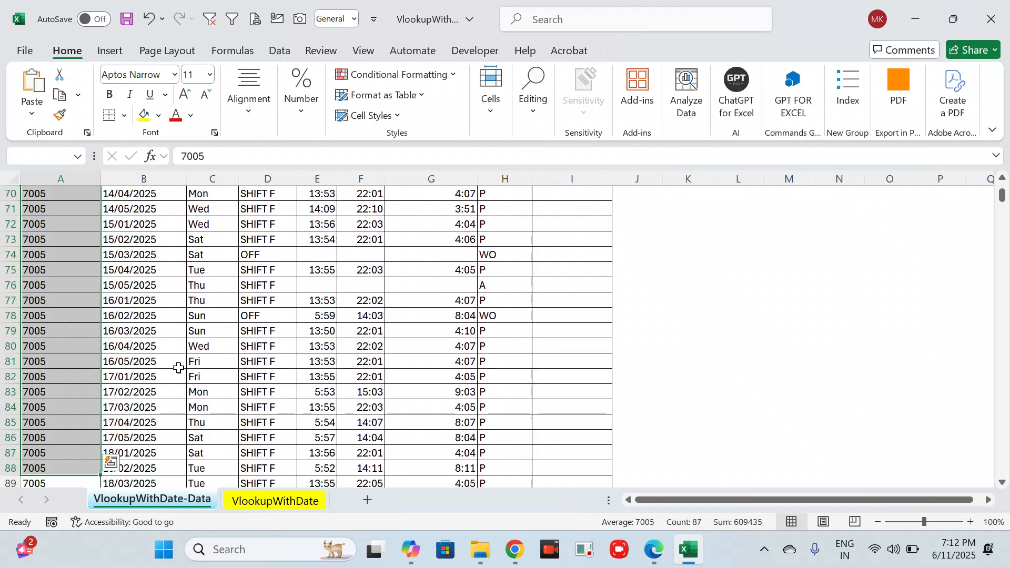
# Step: Return to the first records and examine their employee code and attendance date
pyautogui.click(131, 367)
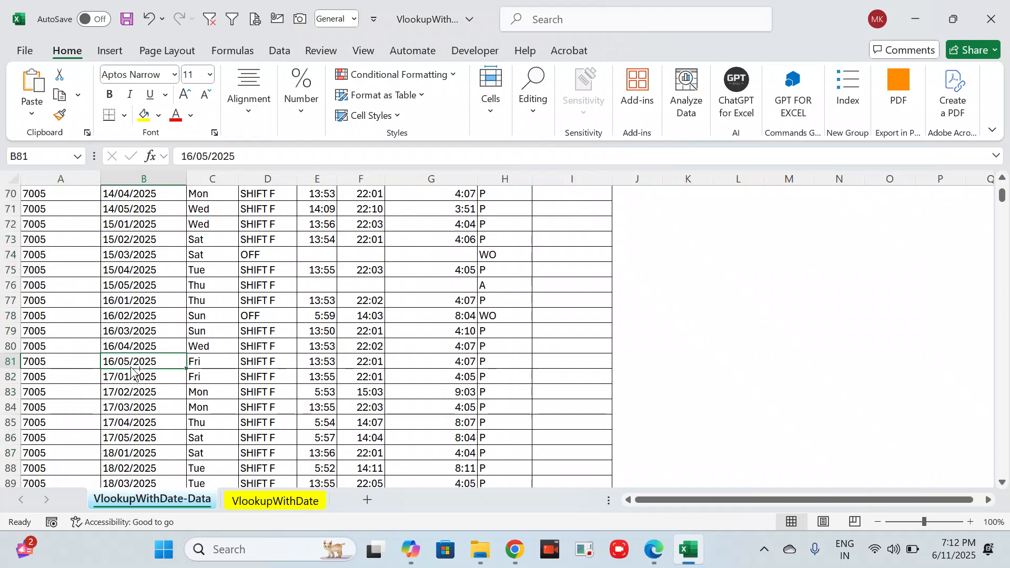
pyautogui.hotkey('ctrl', 'Up')
pyautogui.press('Down')
pyautogui.press('Down')
pyautogui.press('Left')
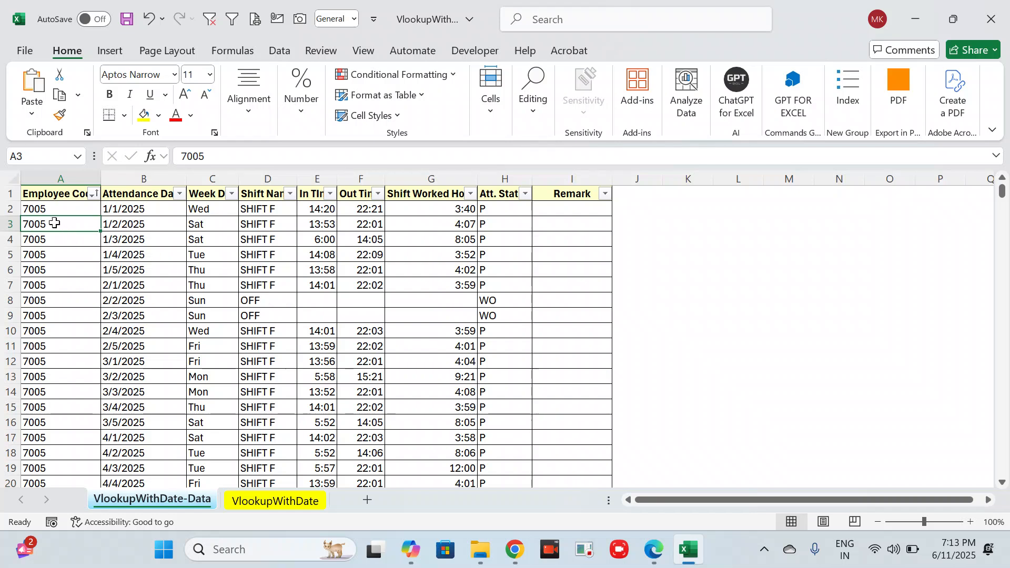
pyautogui.click(118, 212)
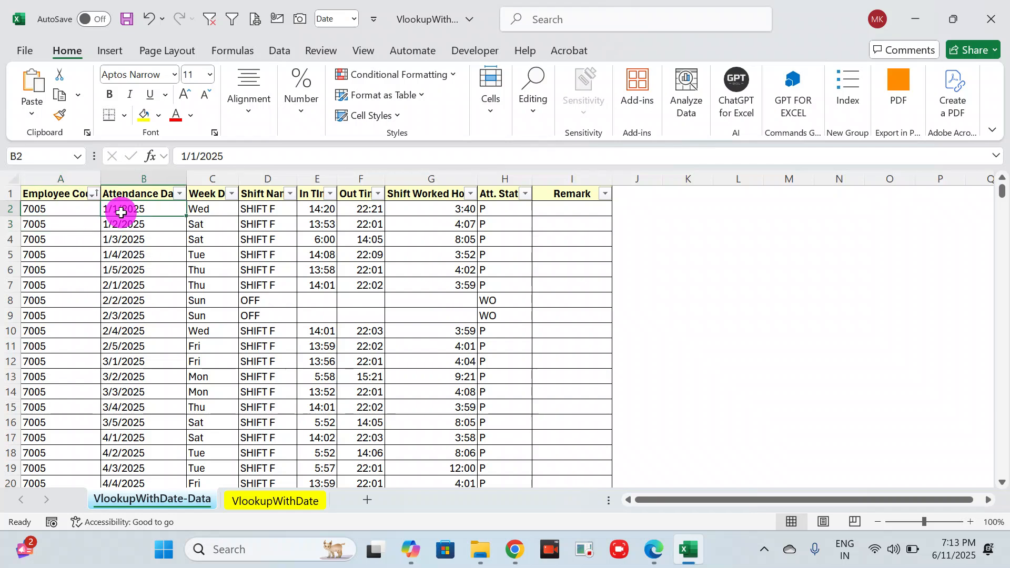
# Step: Delete the empty Att. Status column from the VlookupWithDate sheet
pyautogui.click(285, 500)
pyautogui.click(484, 329)
pyautogui.hotkey('ctrl', 'Up')
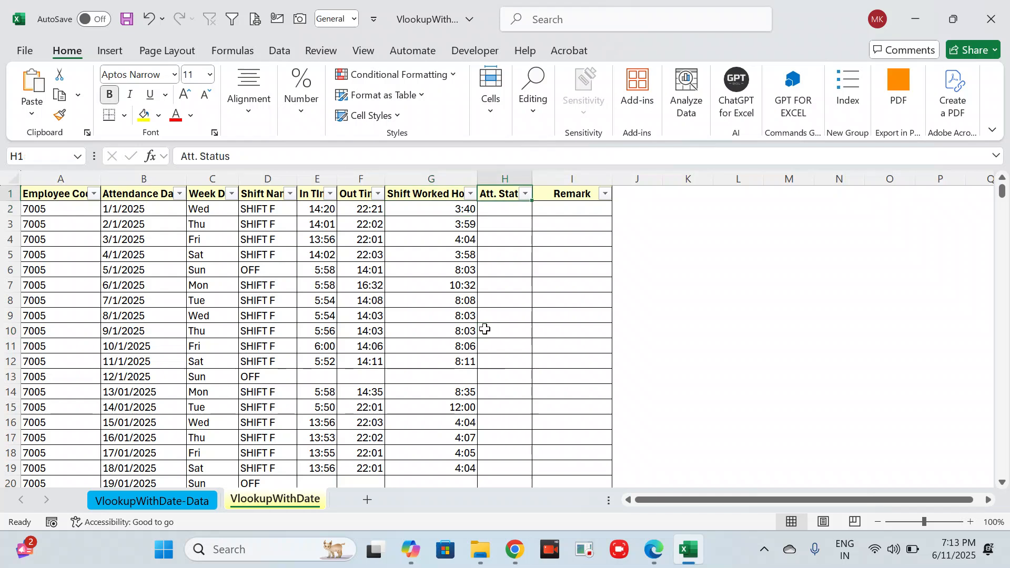
pyautogui.press('Right')
pyautogui.press('Down')
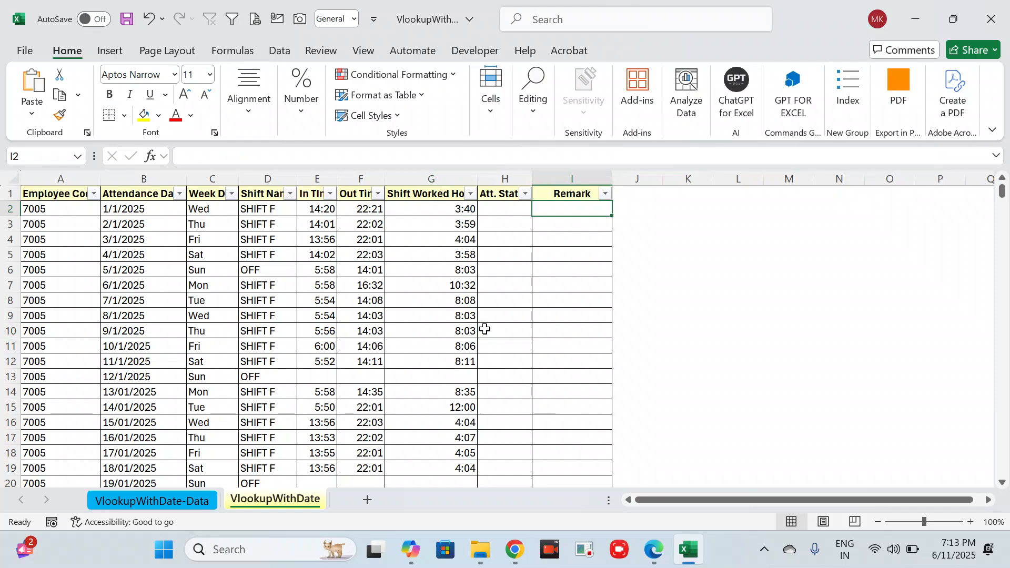
pyautogui.click(484, 328)
pyautogui.hotkey('ctrl', 'space')
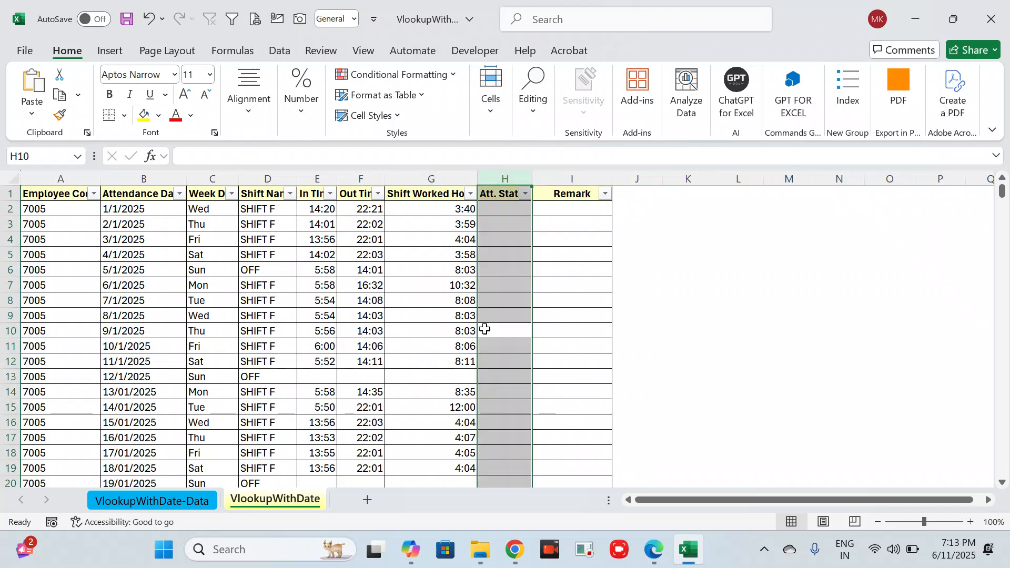
pyautogui.hotkey('ctrl', '-')
pyautogui.press('Right')
pyautogui.press('Left')
# Step: Start a VLOOKUP formula in cell H2 of the Remark column with A2 as the lookup value
pyautogui.hotkey('ctrl', 'Up')
pyautogui.press('Down')
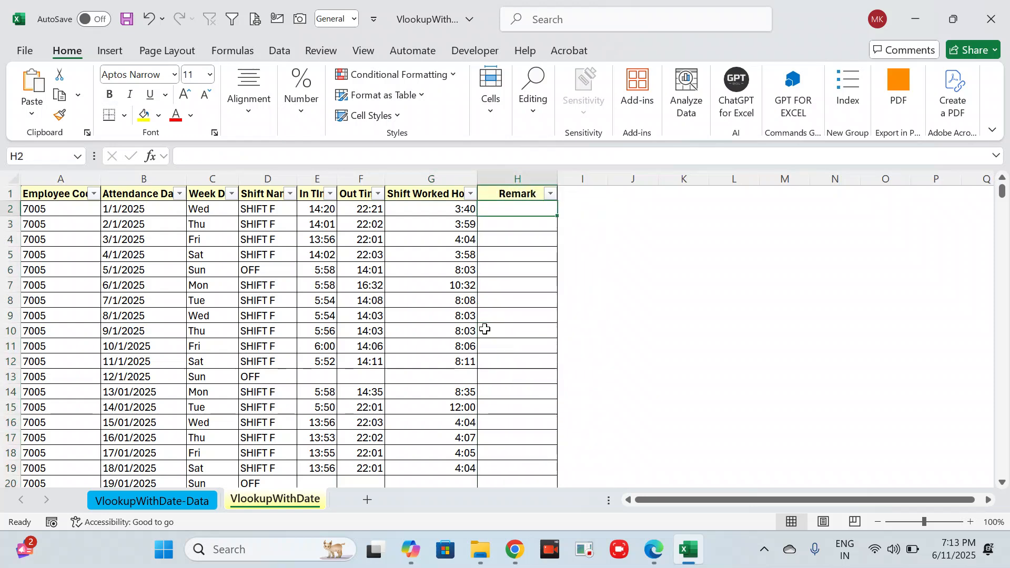
pyautogui.write('=')
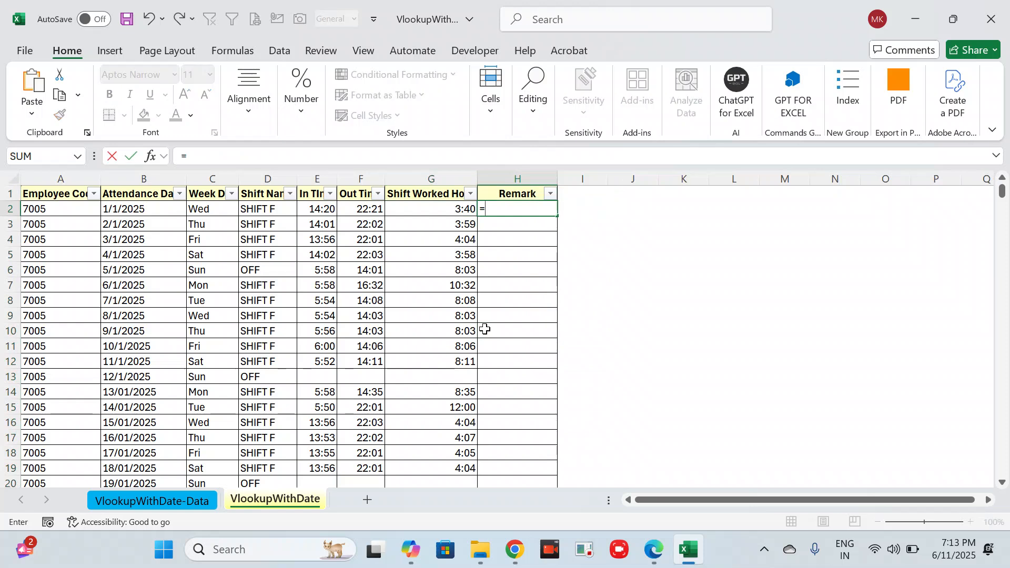
pyautogui.write('vl')
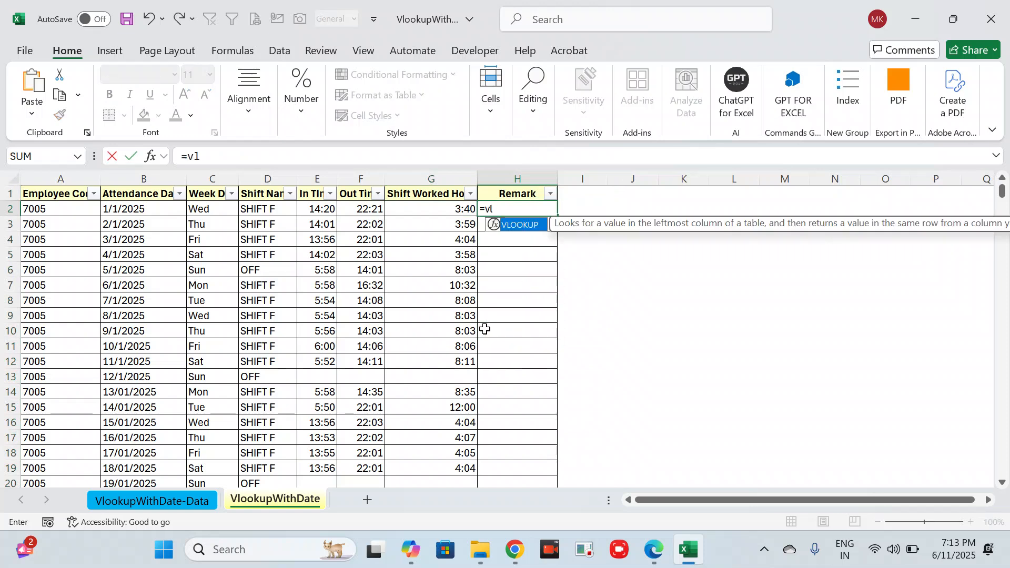
pyautogui.press('Tab')
pyautogui.press('Left')
pyautogui.press('Left')
pyautogui.press('Left')
pyautogui.press('Left')
pyautogui.press('Left')
pyautogui.press('Left')
pyautogui.press('Left')
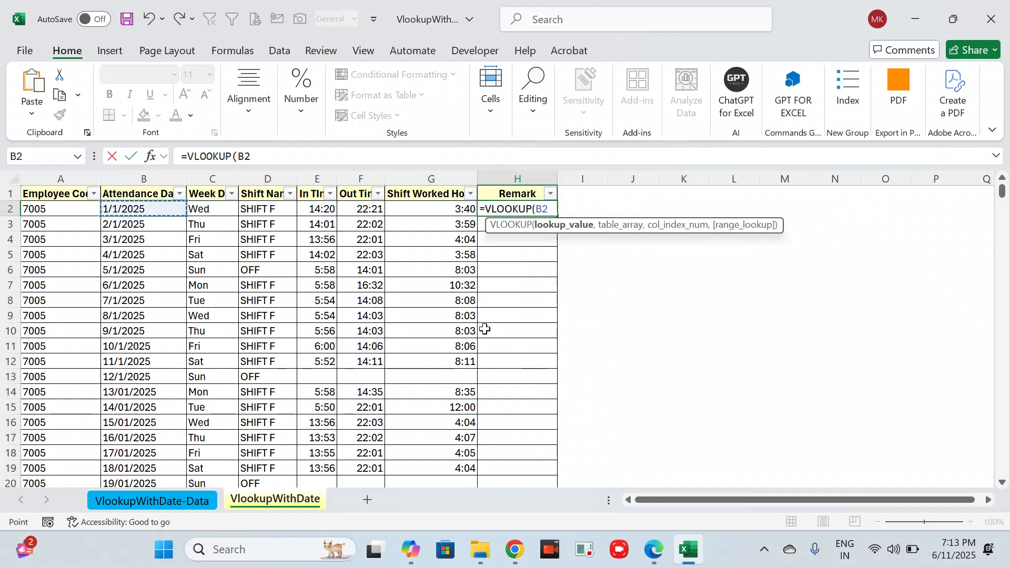
pyautogui.write(',')
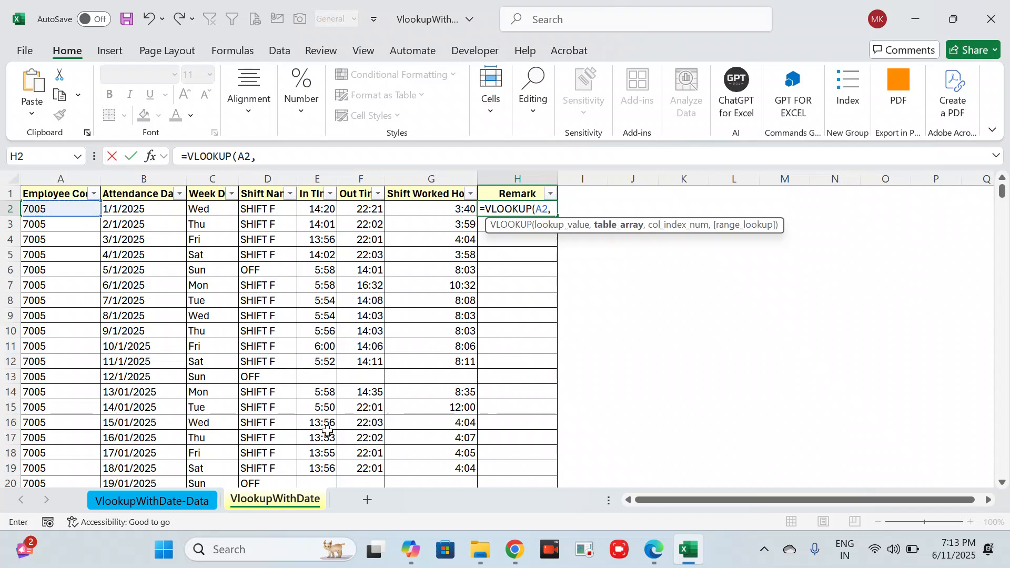
# Step: Complete the formula as =VLOOKUP(A2,'VlookupWithDate-Data'!A:C,3,0) and fill it down the Remark column
pyautogui.click(136, 508)
pyautogui.moveTo(81, 178); pyautogui.dragTo(217, 197)
pyautogui.write(',3,')
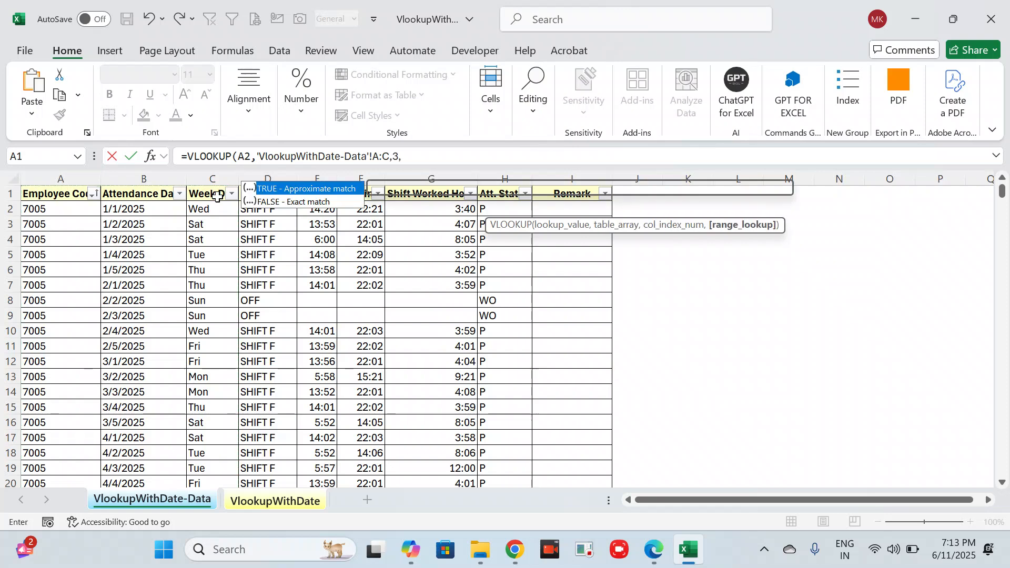
pyautogui.write('0)')
pyautogui.press('Return')
pyautogui.press('Up')
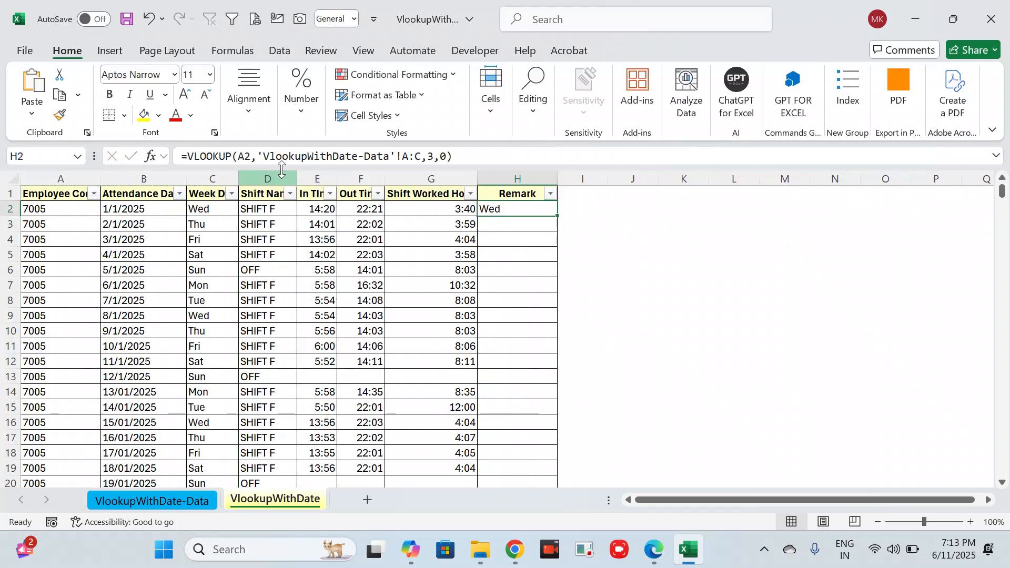
pyautogui.doubleClick(557, 214)
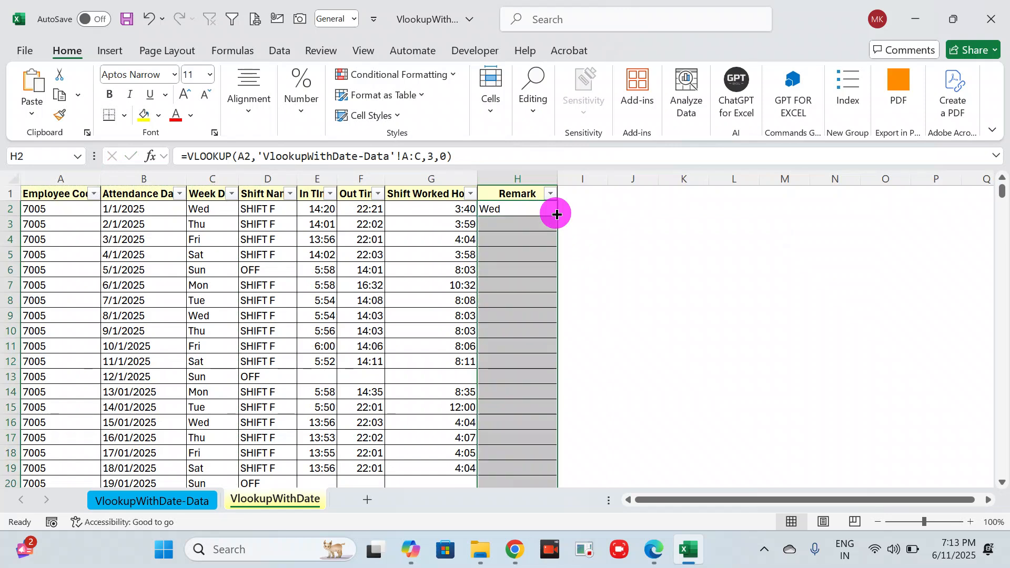
# Step: Compare the lookup results in the Remark column with the dates and week days of the first rows
pyautogui.click(529, 247)
pyautogui.press('Left')
pyautogui.press('Left')
pyautogui.press('Left')
pyautogui.press('Left')
pyautogui.press('Left')
pyautogui.press('Up')
pyautogui.press('Up')
pyautogui.press('Right')
pyautogui.press('Down')
pyautogui.press('Down')
pyautogui.press('Right')
pyautogui.press('Right')
pyautogui.press('Right')
pyautogui.press('Right')
pyautogui.press('Right')
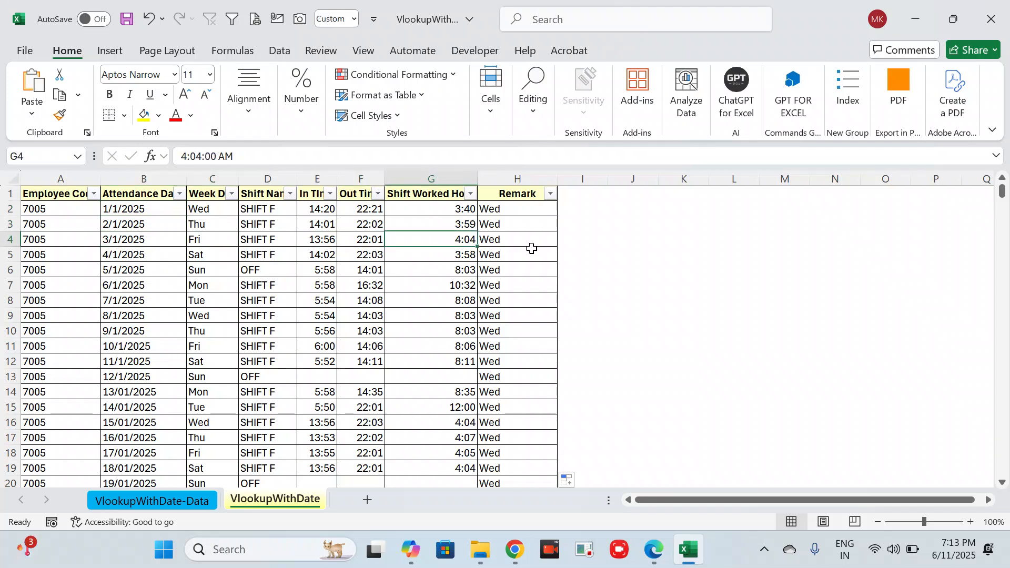
pyautogui.press('Right')
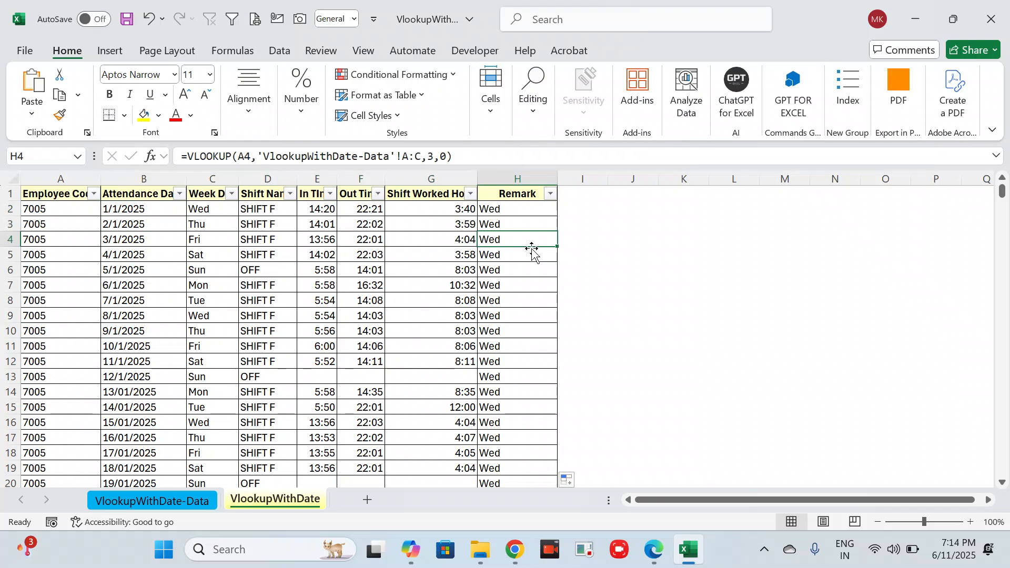
# Step: Try Flash Fill on the Remark column from H2 to the last row, and undo the last action
pyautogui.hotkey('ctrl', 'Up')
pyautogui.press('Down')
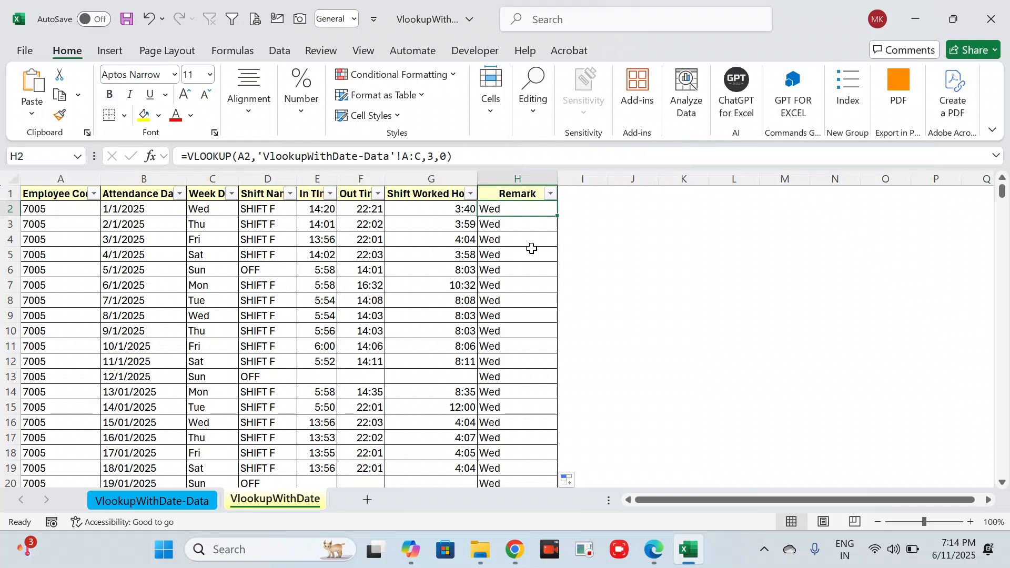
pyautogui.hotkey('ctrl', 'shift', 'Down')
pyautogui.hotkey('ctrl', 'e')
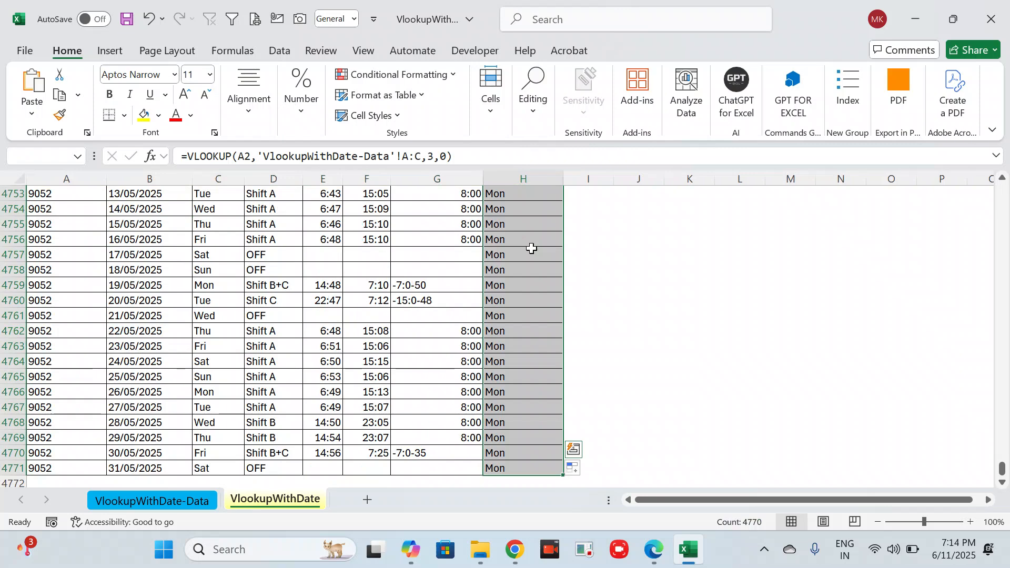
pyautogui.hotkey('ctrl', 'z')
pyautogui.press('Up')
pyautogui.press('Left')
# Step: On the VlookupWithDate-Data sheet, insert a new column before the Week Day column and head it "Quniqe ID"
pyautogui.click(148, 501)
pyautogui.click(138, 297)
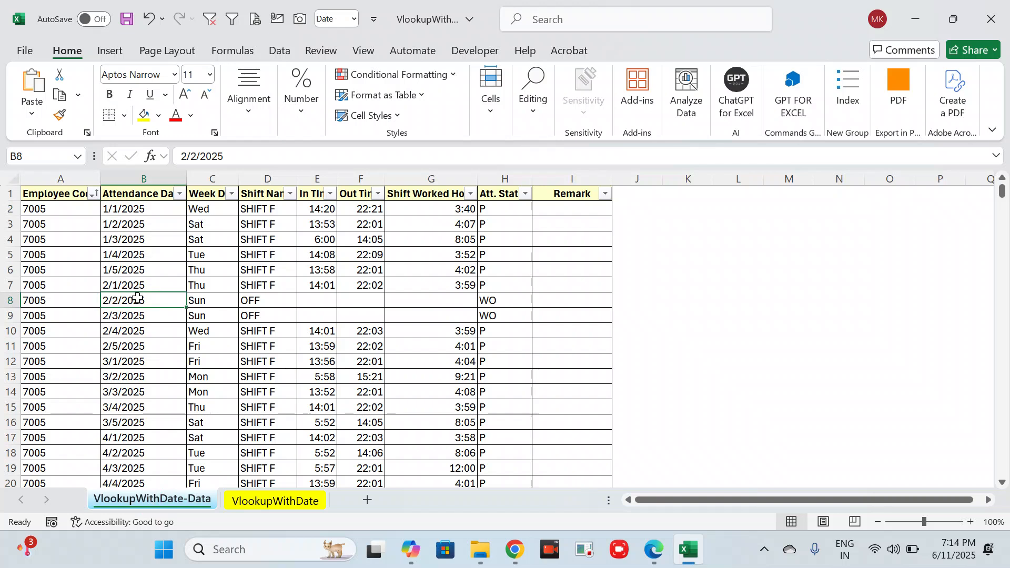
pyautogui.press('Right')
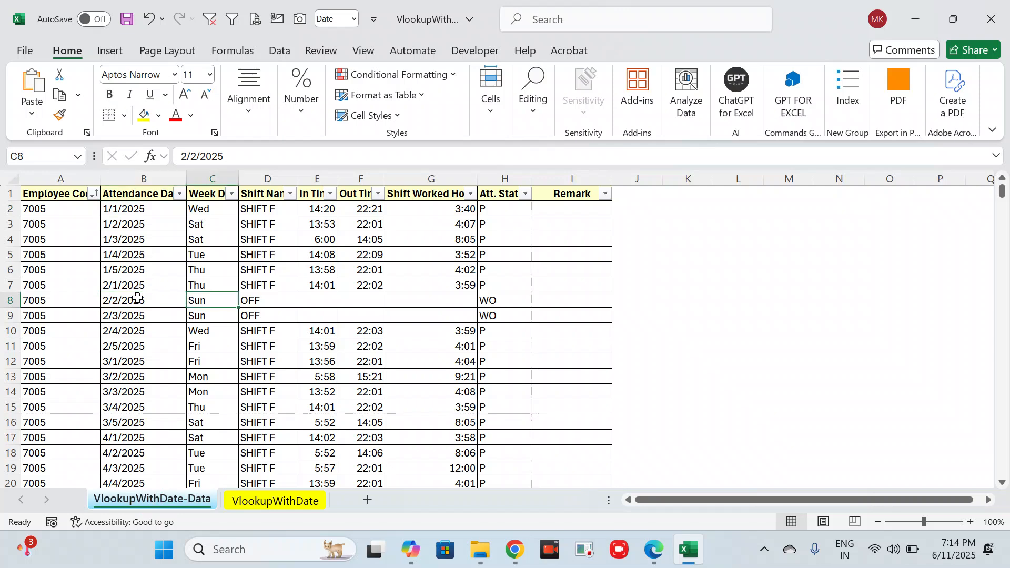
pyautogui.hotkey('ctrl', 'space')
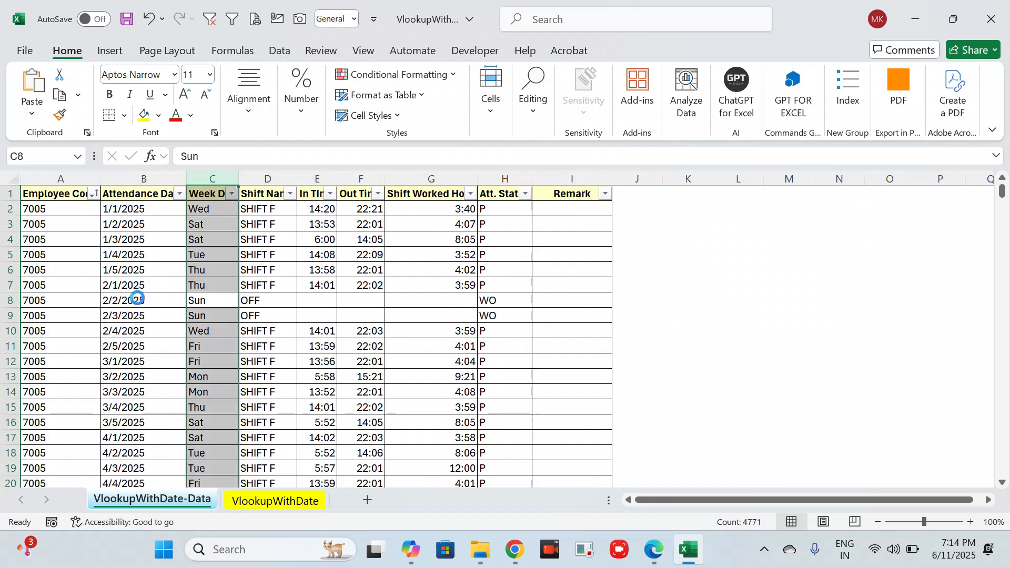
pyautogui.hotkey('ctrl', 'shift', '+')
pyautogui.hotkey('ctrl', 'Up')
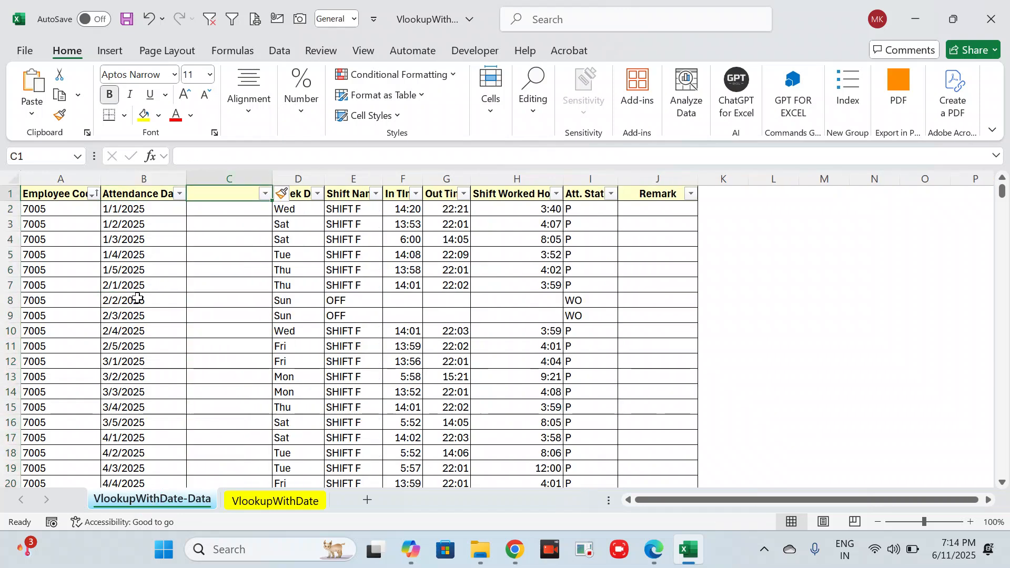
pyautogui.write('Quni')
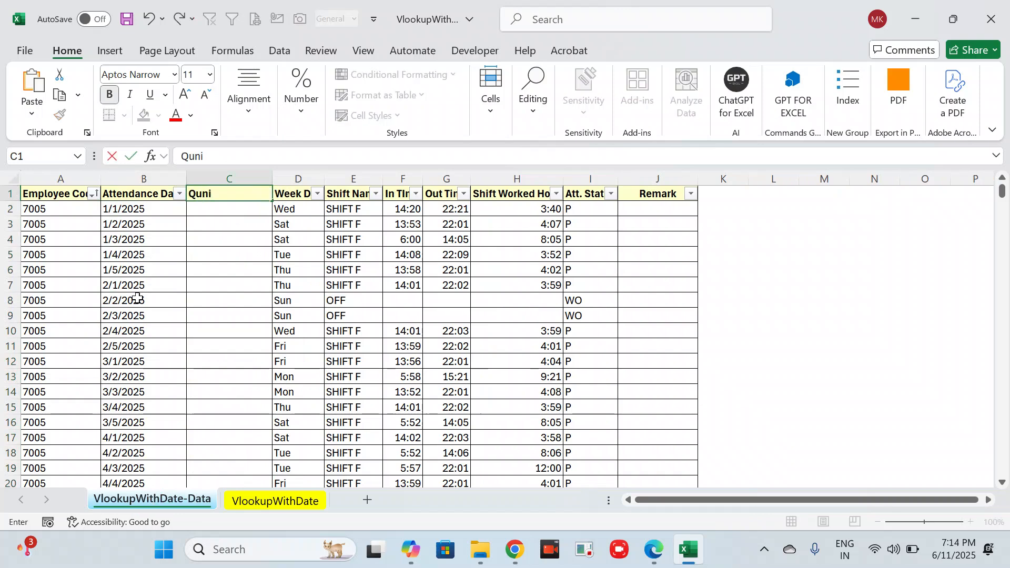
pyautogui.write('qe ID')
pyautogui.hotkey('ctrl', 'Return')
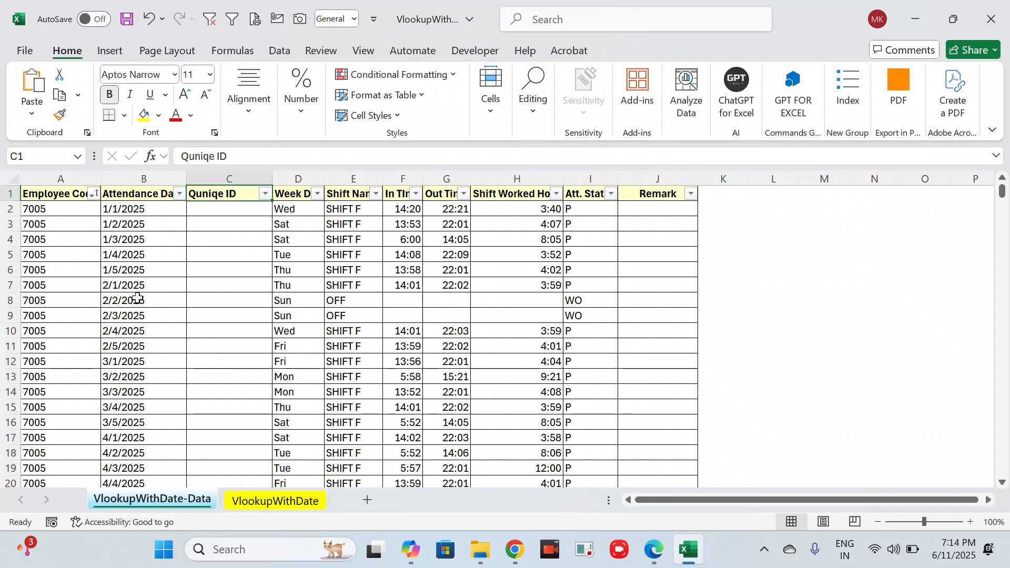
# Step: Examine the employee codes and attendance dates in the first rows beside the Quniqe ID column
pyautogui.press('Down')
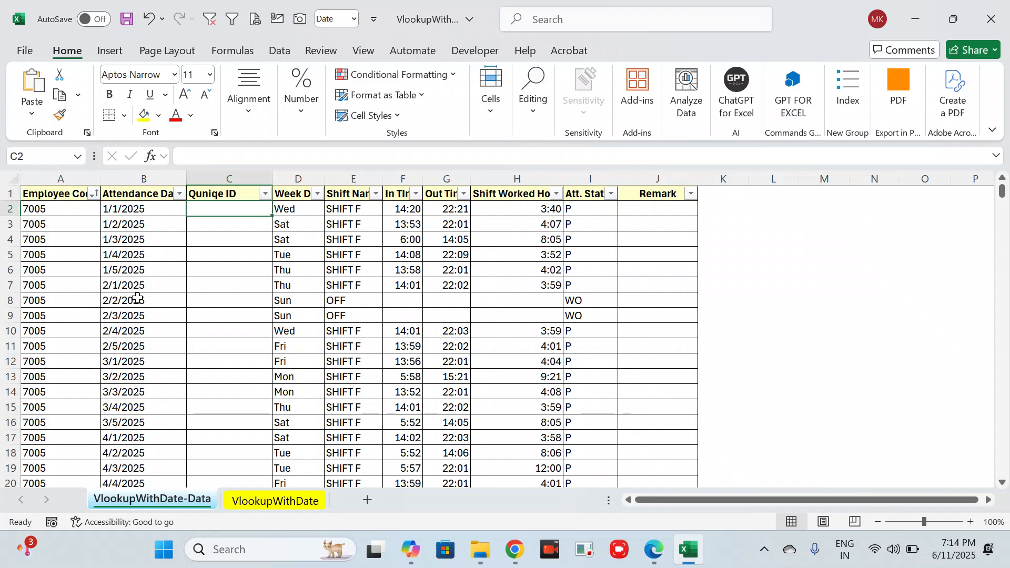
pyautogui.press('Left')
pyautogui.press('Left')
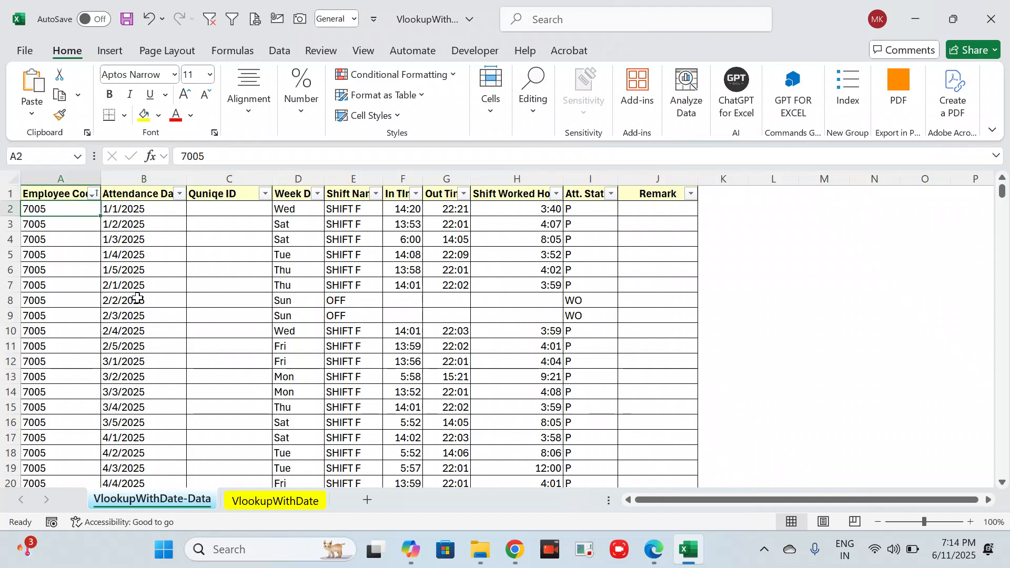
pyautogui.hotkey('shift', 'Right')
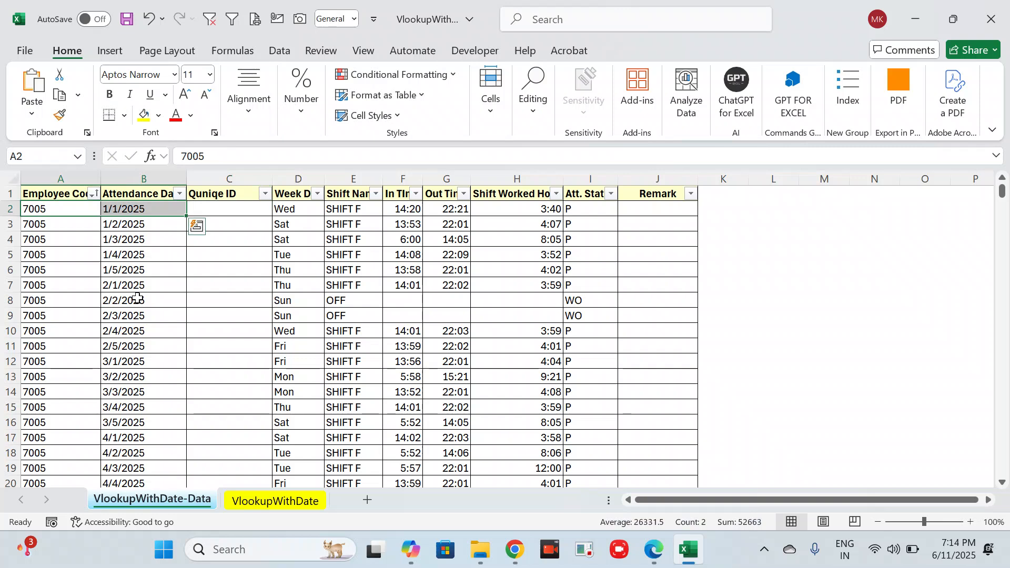
pyautogui.press('Down')
pyautogui.press('Down')
pyautogui.press('Down')
pyautogui.press('Right')
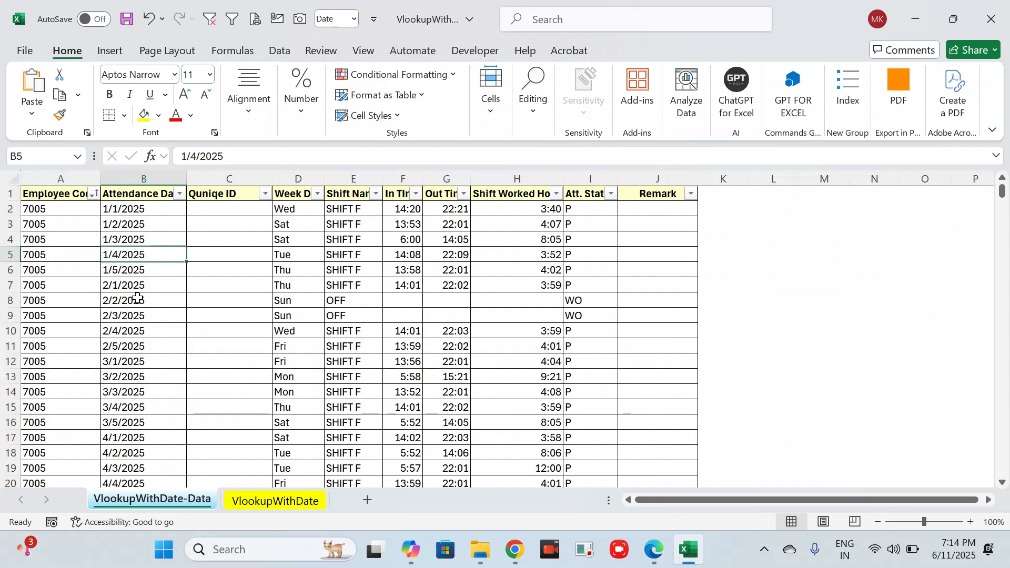
pyautogui.press('Up')
pyautogui.press('Up')
pyautogui.press('Up')
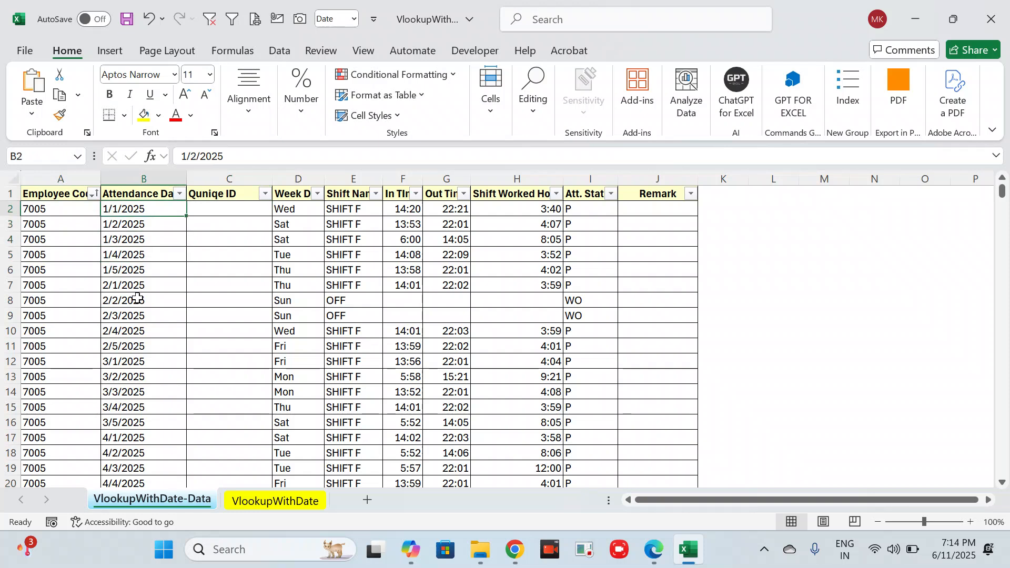
pyautogui.press('Right')
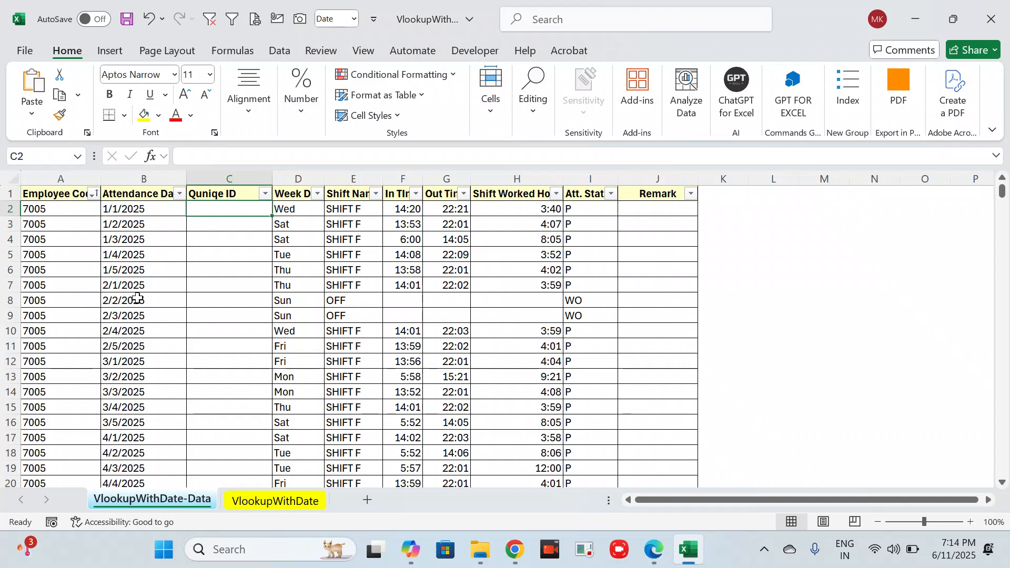
pyautogui.write('=')
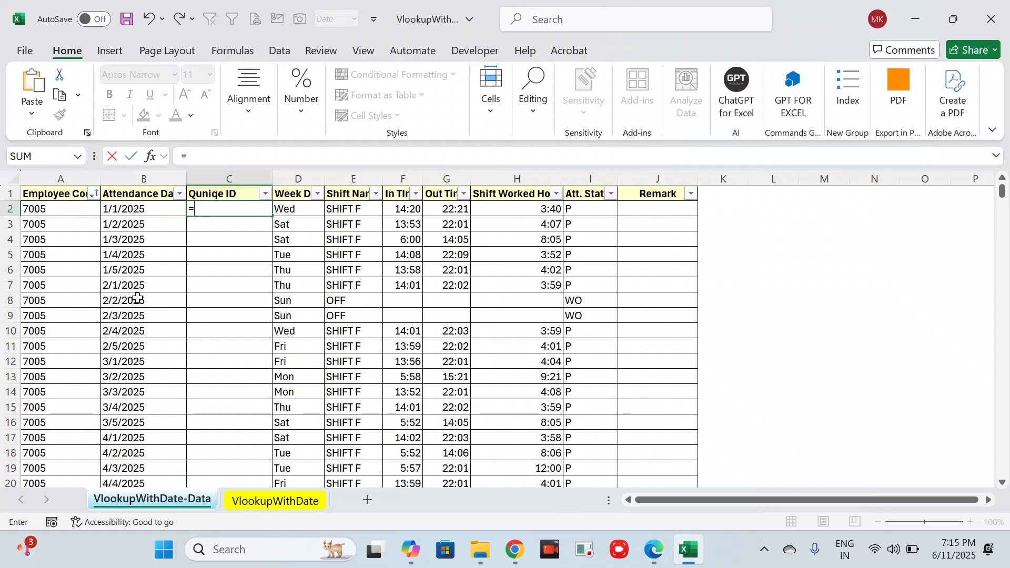
pyautogui.write('con')
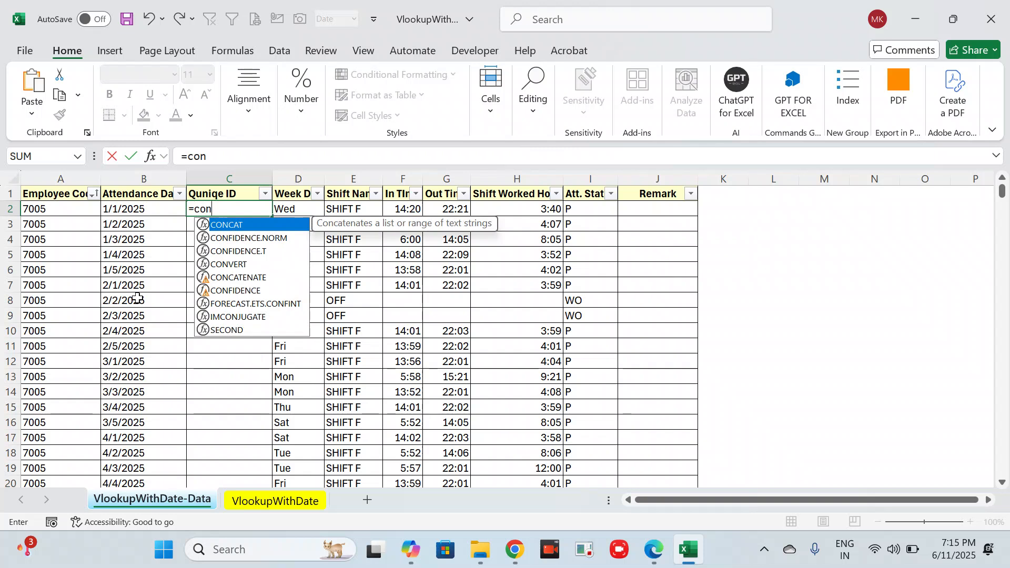
pyautogui.press('BackSpace')
pyautogui.press('BackSpace')
pyautogui.press('BackSpace')
pyautogui.press('BackSpace')
# Step: Enter =CONCATENATE(A2,B2) in cell C2 to join the employee code and attendance date
pyautogui.write('=')
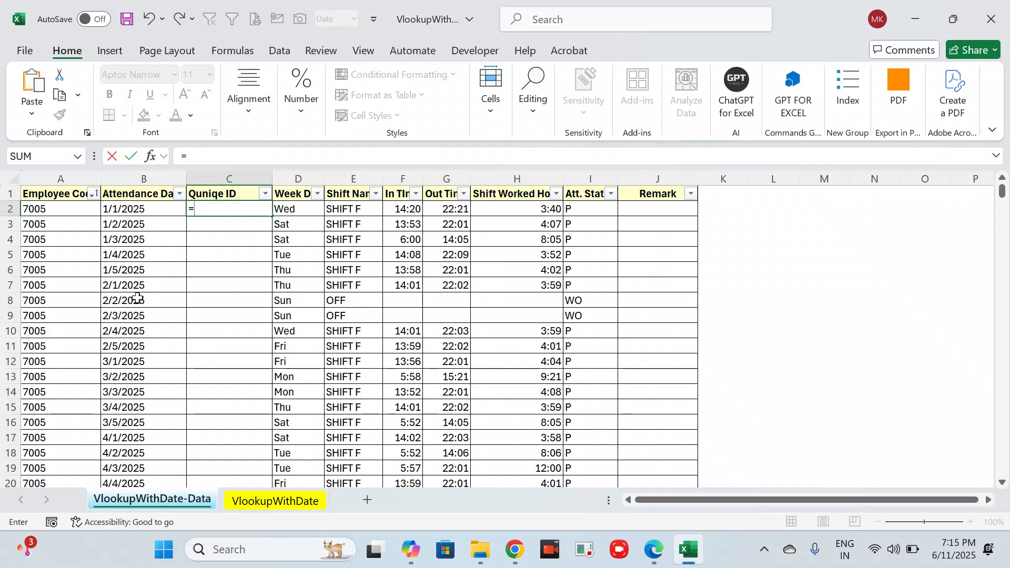
pyautogui.write('con')
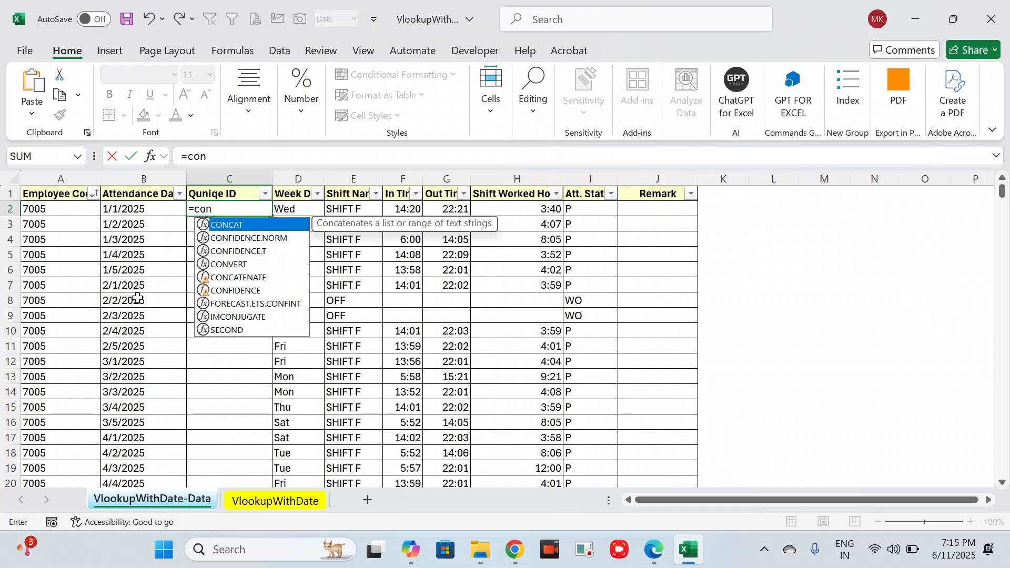
pyautogui.press('Down')
pyautogui.press('Down')
pyautogui.press('Down')
pyautogui.press('Down')
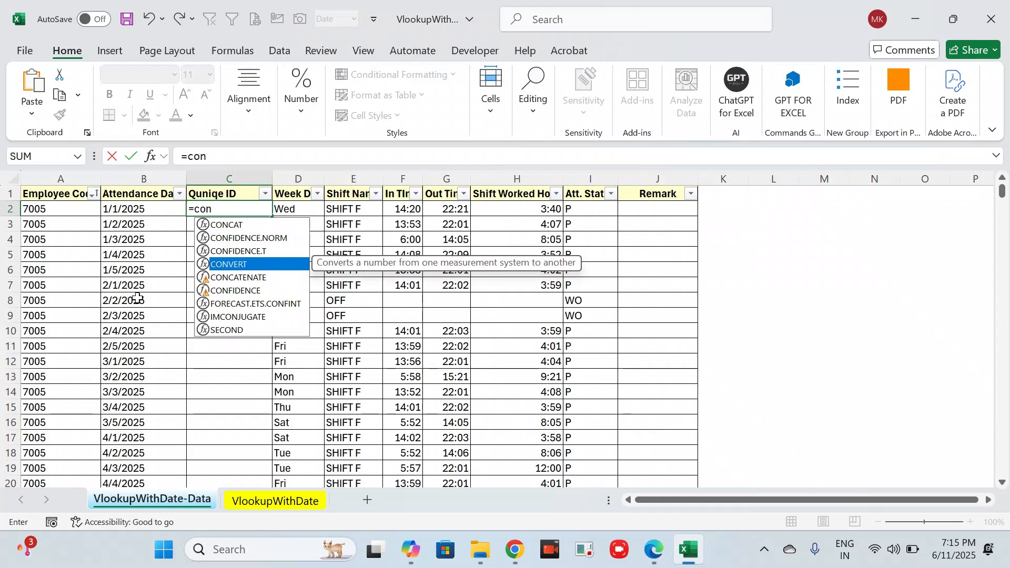
pyautogui.press('Tab')
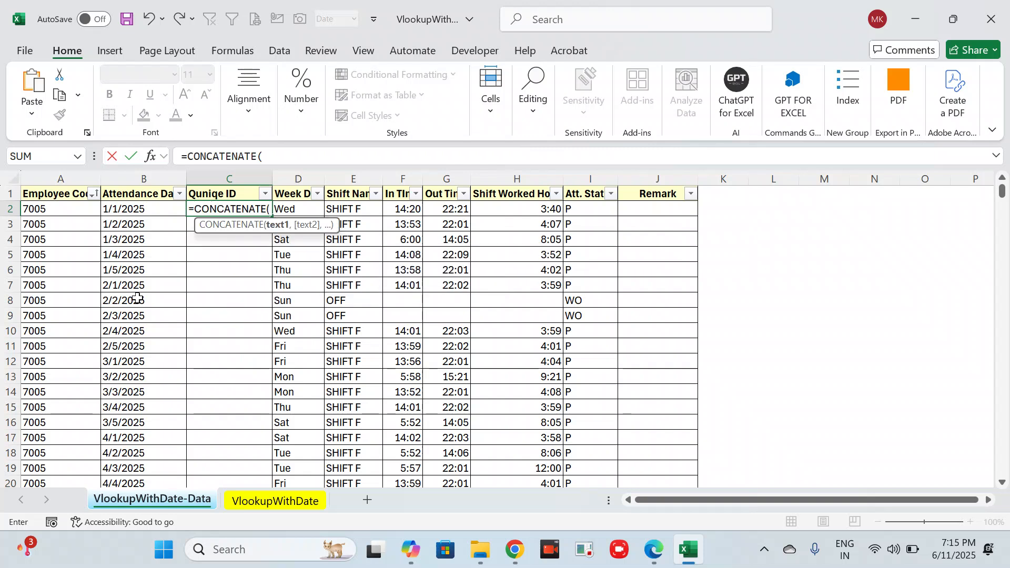
pyautogui.press('Left')
pyautogui.press('Left')
pyautogui.write(',')
pyautogui.press('Left')
pyautogui.press('Left')
pyautogui.press('Right')
pyautogui.press('Return')
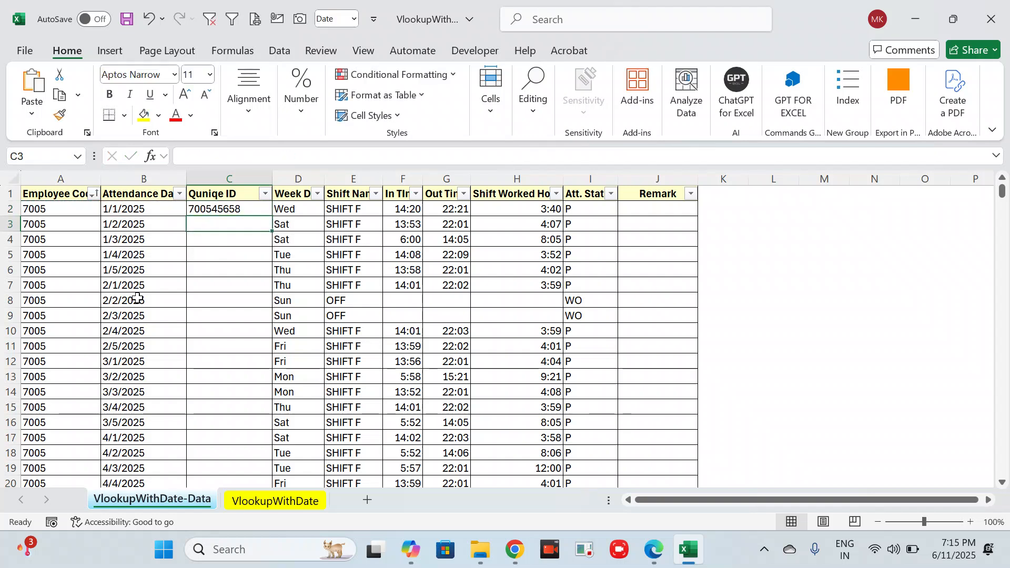
# Step: Check the joined ID in C2 against A2 and B2, and fill its formula down the Quniqe ID column
pyautogui.press('Up')
pyautogui.press('Left')
pyautogui.press('Left')
pyautogui.press('Right')
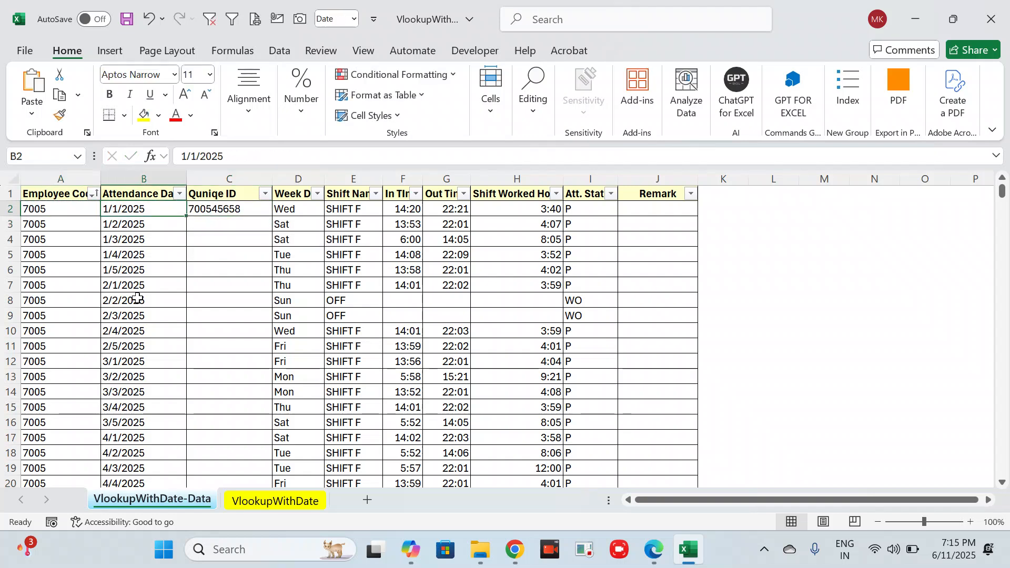
pyautogui.press('Right')
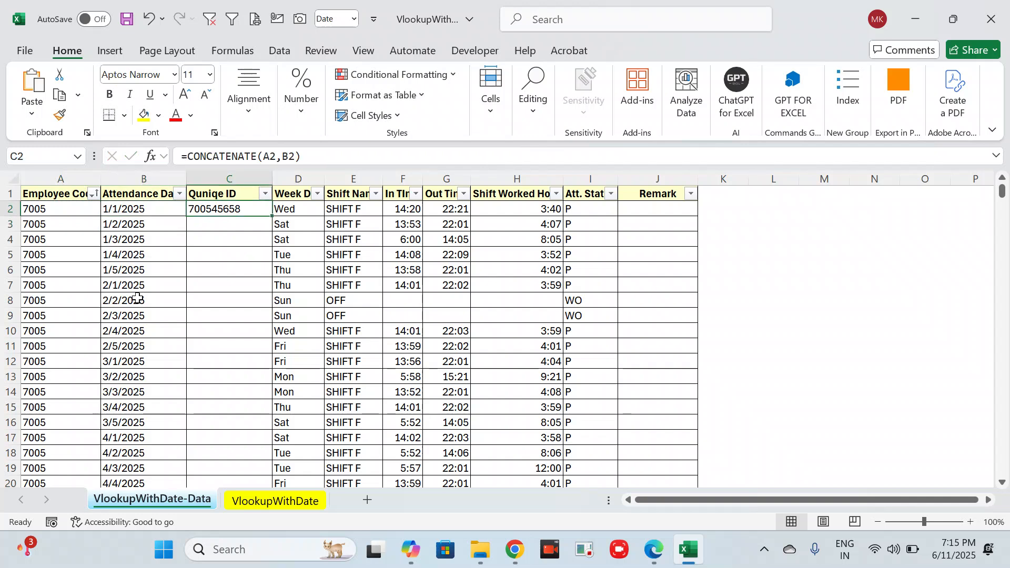
pyautogui.press('Left')
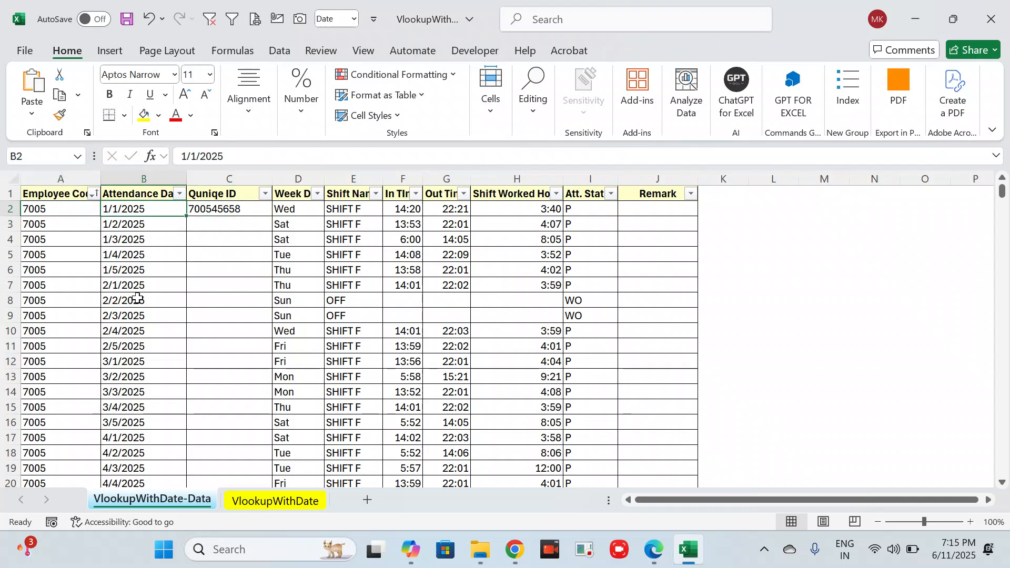
pyautogui.press('Right')
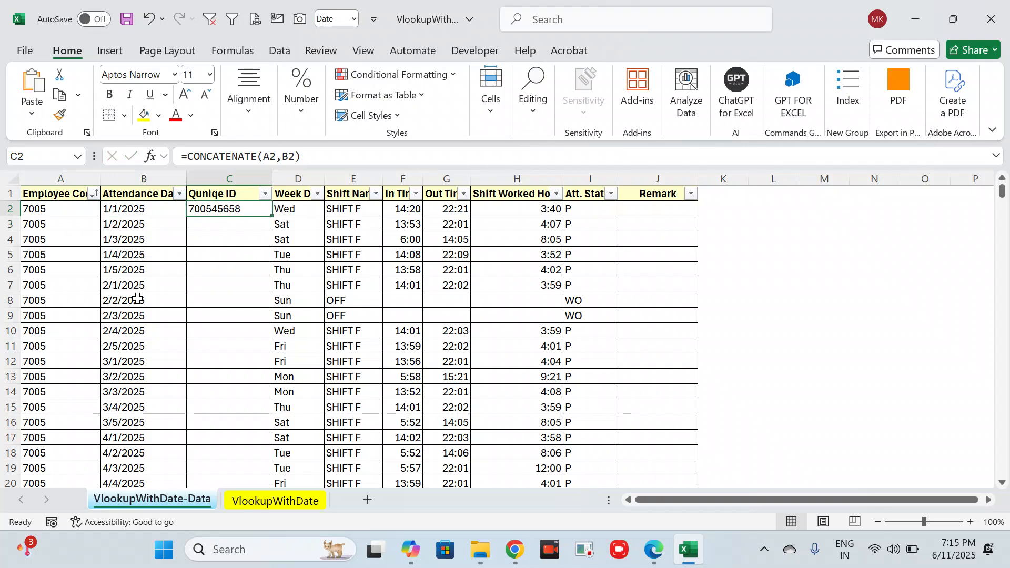
pyautogui.click(270, 216)
pyautogui.doubleClick(270, 216)
pyautogui.click(270, 218)
# Step: Compare how the attendance dates appear in the Quniqe ID values at the beginning and end of the column
pyautogui.hotkey('ctrl', 'Down')
pyautogui.press('Up')
pyautogui.press('Up')
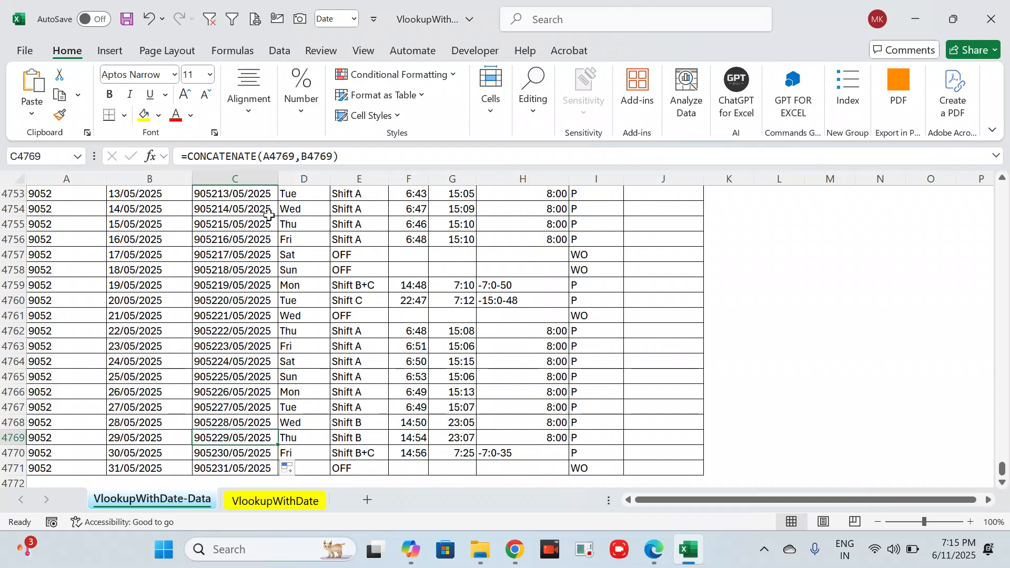
pyautogui.hotkey('ctrl', 'Up')
pyautogui.press('Down')
pyautogui.press('Down')
pyautogui.press('Down')
pyautogui.press('Down')
pyautogui.press('Down')
pyautogui.press('Down')
pyautogui.hotkey('ctrl', 'Down')
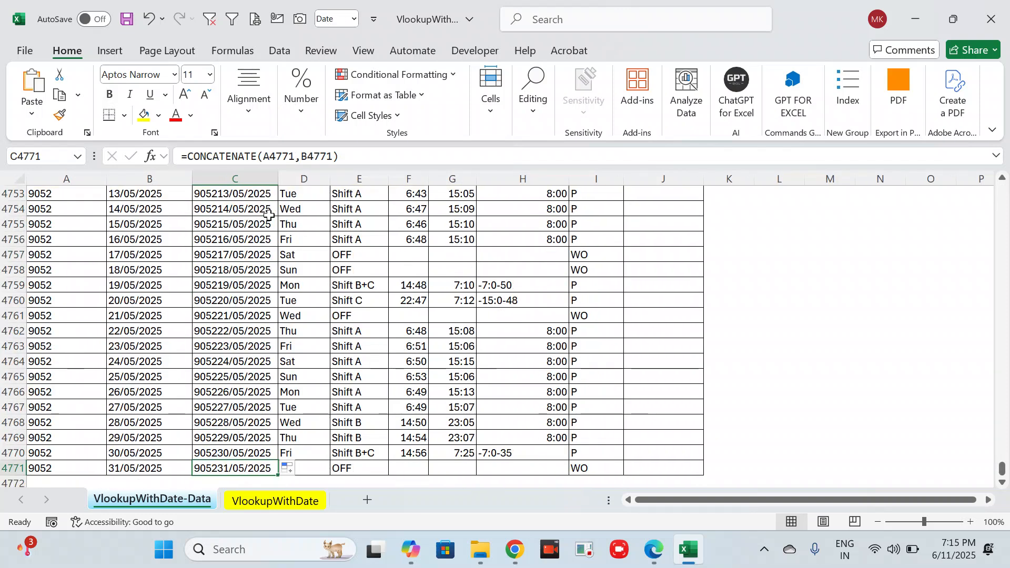
pyautogui.press('Left')
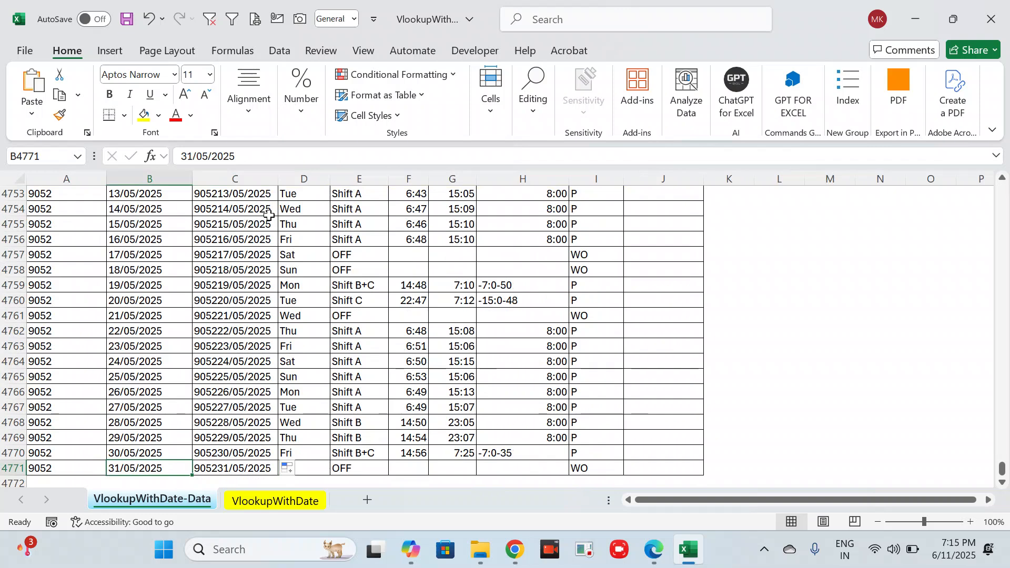
pyautogui.press('Up')
pyautogui.press('Up')
pyautogui.press('Up')
pyautogui.press('Right')
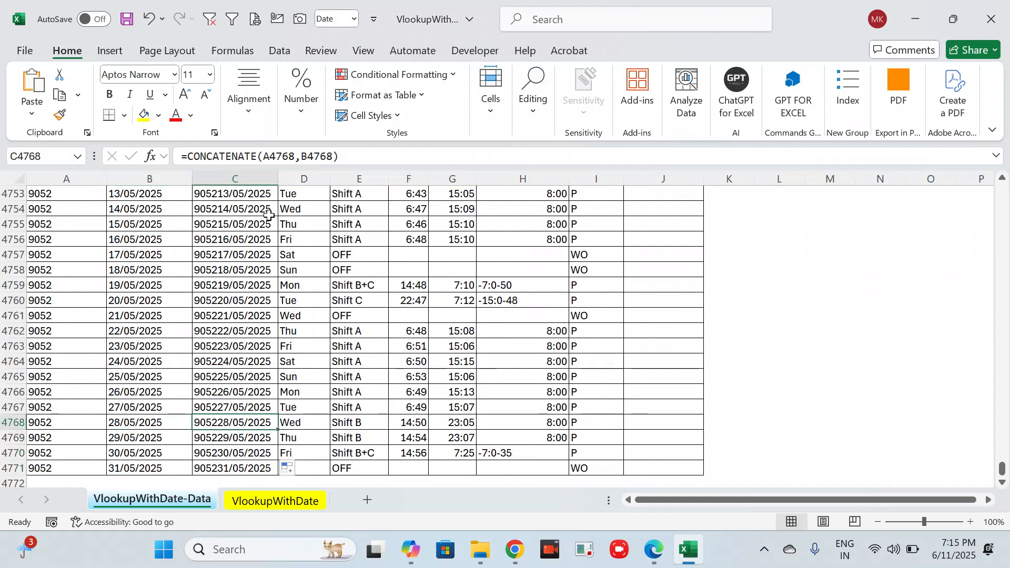
# Step: Examine the attendance dates and their Quniqe ID values in the first rows down to row 12
pyautogui.hotkey('ctrl', 'Up')
pyautogui.press('Down')
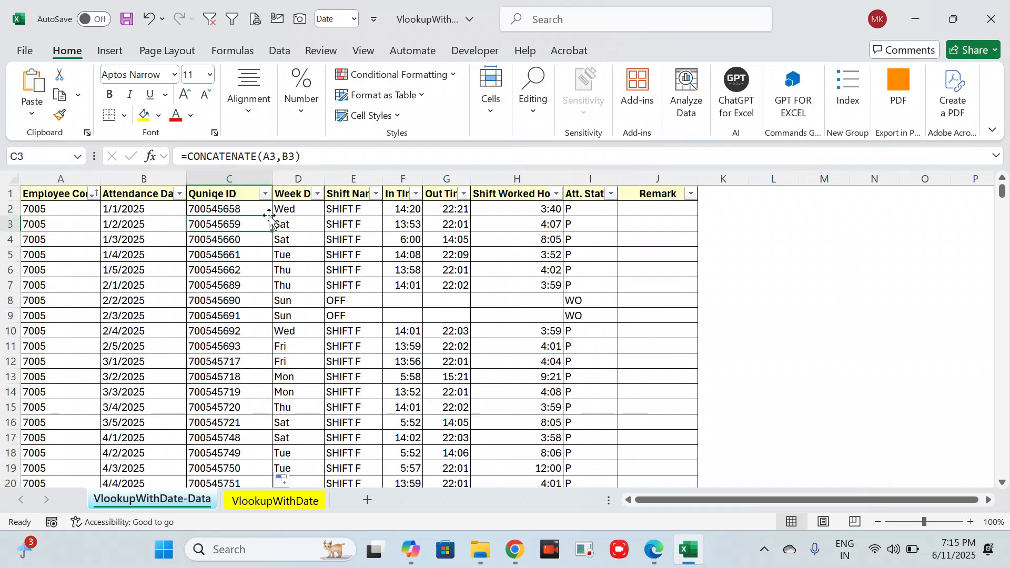
pyautogui.press('Down')
pyautogui.press('Left')
pyautogui.press('Right')
pyautogui.press('Down')
pyautogui.press('Down')
pyautogui.press('Left')
pyautogui.press('Down')
pyautogui.press('Down')
pyautogui.press('Down')
pyautogui.press('Down')
pyautogui.press('Down')
pyautogui.press('Down')
pyautogui.press('Down')
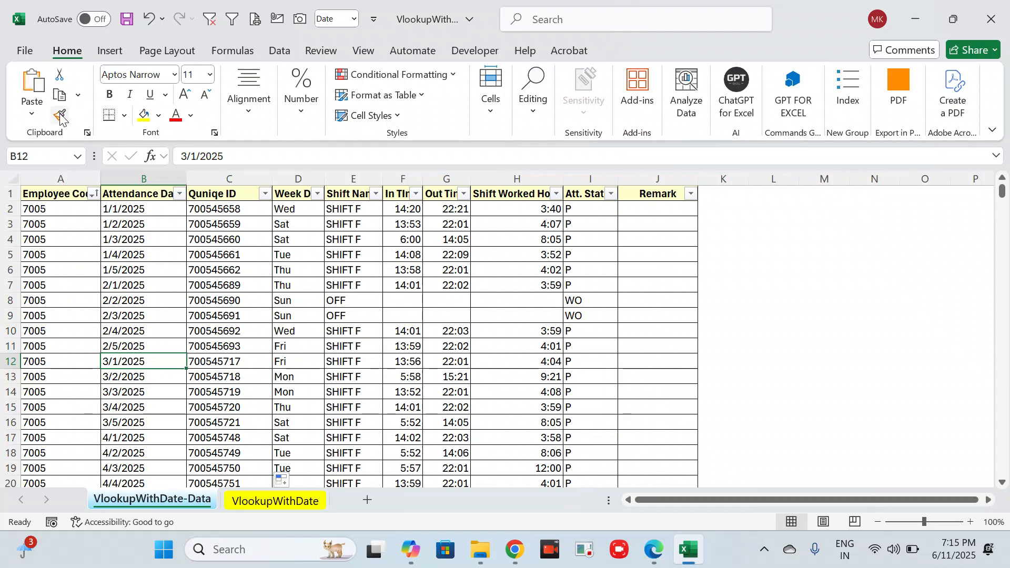
# Step: Copy the formatting of date cell B12 down the Attendance Date column with Format Painter and check the last rows
pyautogui.click(60, 117)
pyautogui.moveTo(141, 361)
pyautogui.mouseDown()
pyautogui.moveTo(170, 565)
pyautogui.moveTo(146, 453)
pyautogui.mouseUp()
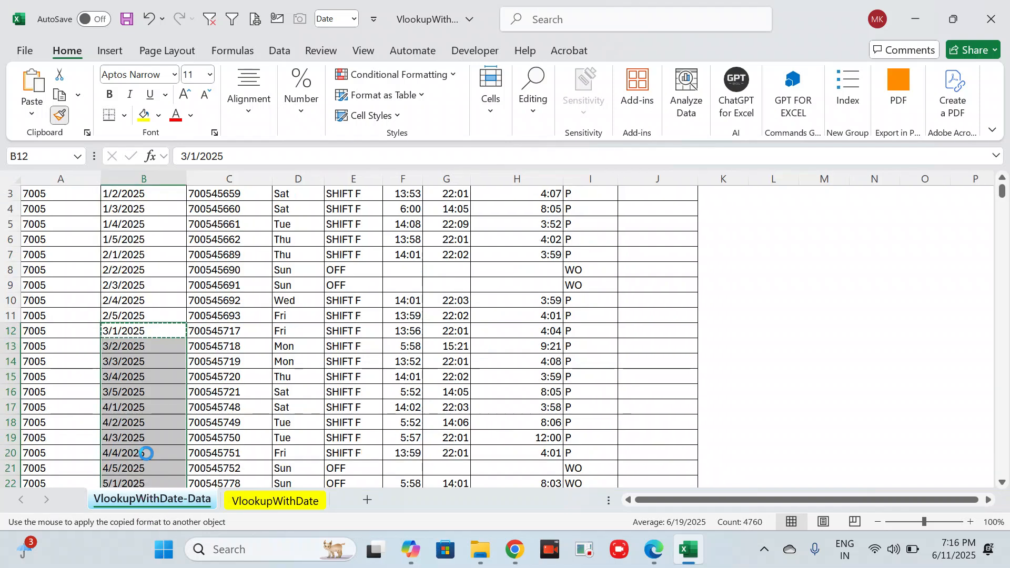
pyautogui.click(215, 395)
pyautogui.hotkey('ctrl', 'Down')
pyautogui.press('Up')
pyautogui.press('Up')
# Step: Format the entire Attendance Date column with the Date type 14-Mar-2012
pyautogui.press('Left')
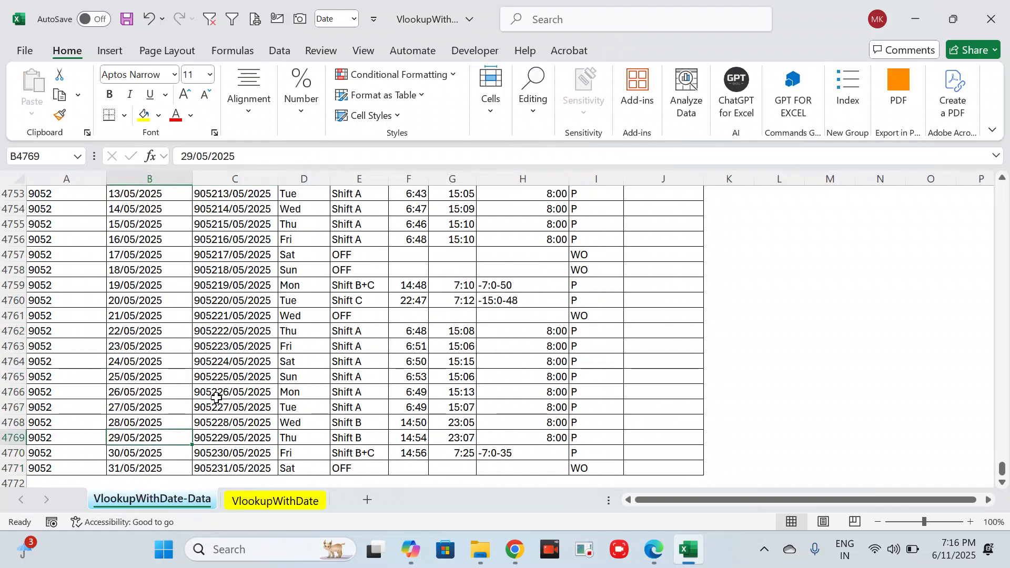
pyautogui.hotkey('ctrl', 'space')
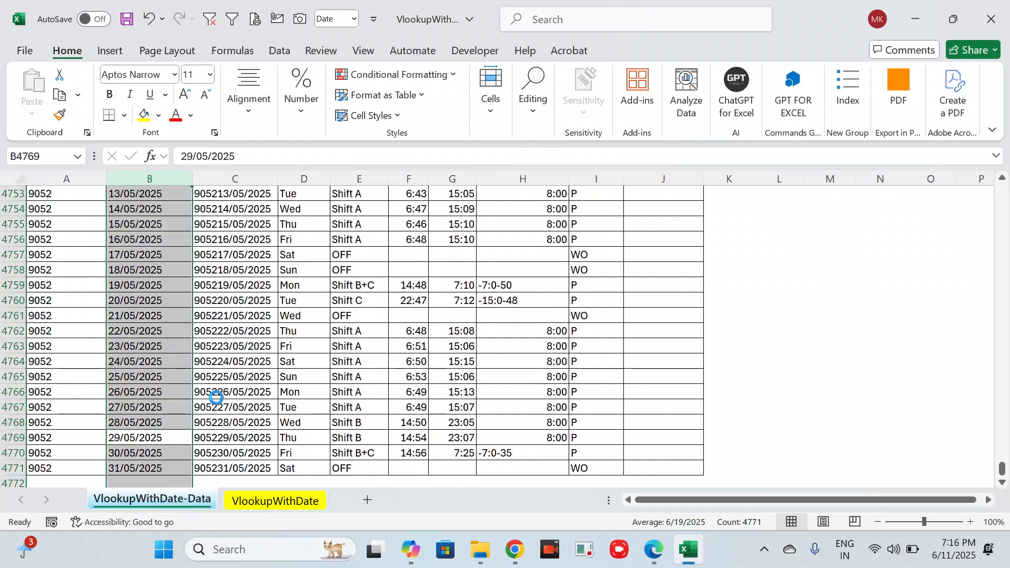
pyautogui.hotkey('ctrl', '1')
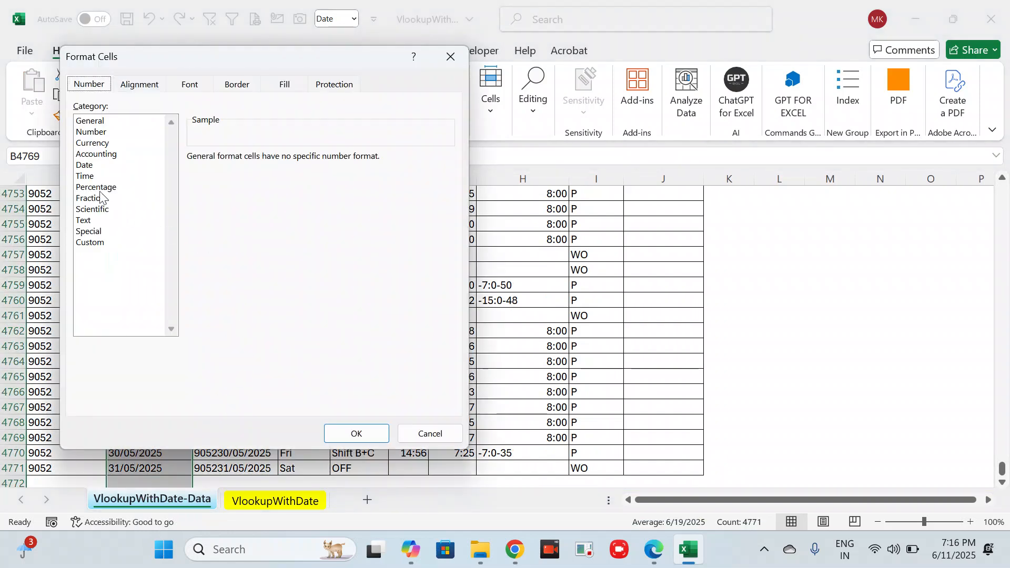
pyautogui.click(85, 165)
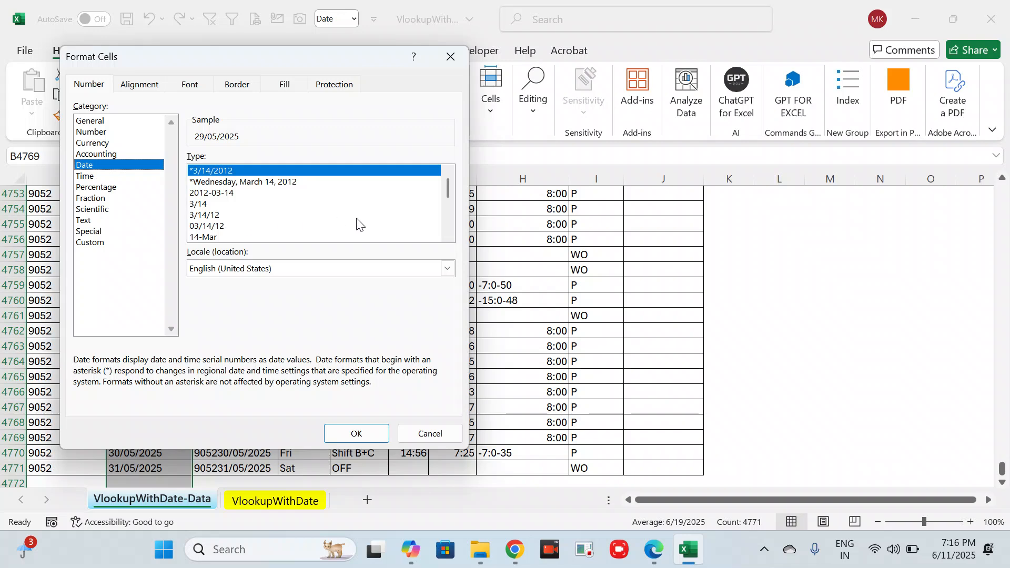
pyautogui.moveTo(449, 185); pyautogui.dragTo(447, 221)
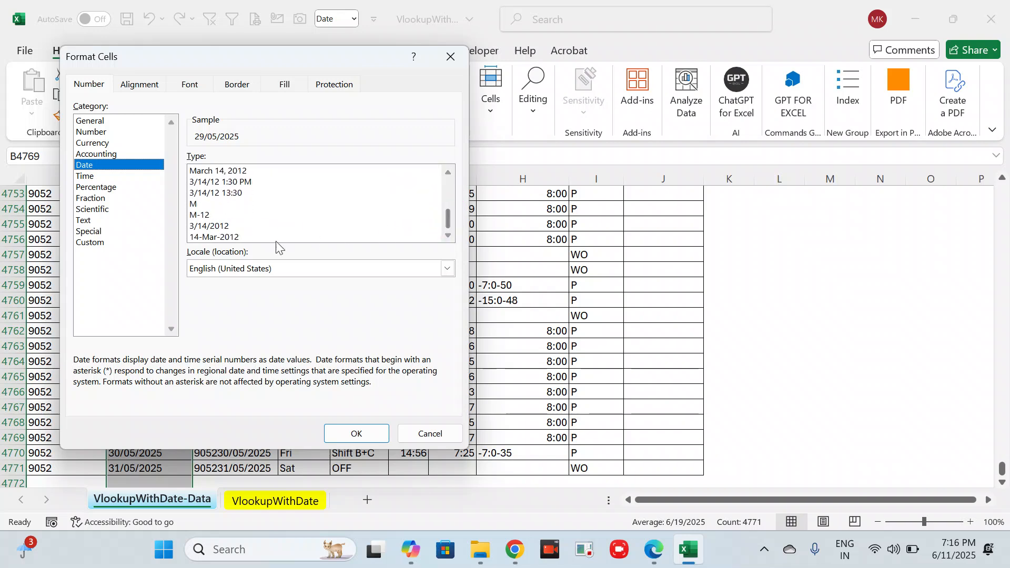
pyautogui.click(239, 238)
pyautogui.click(352, 434)
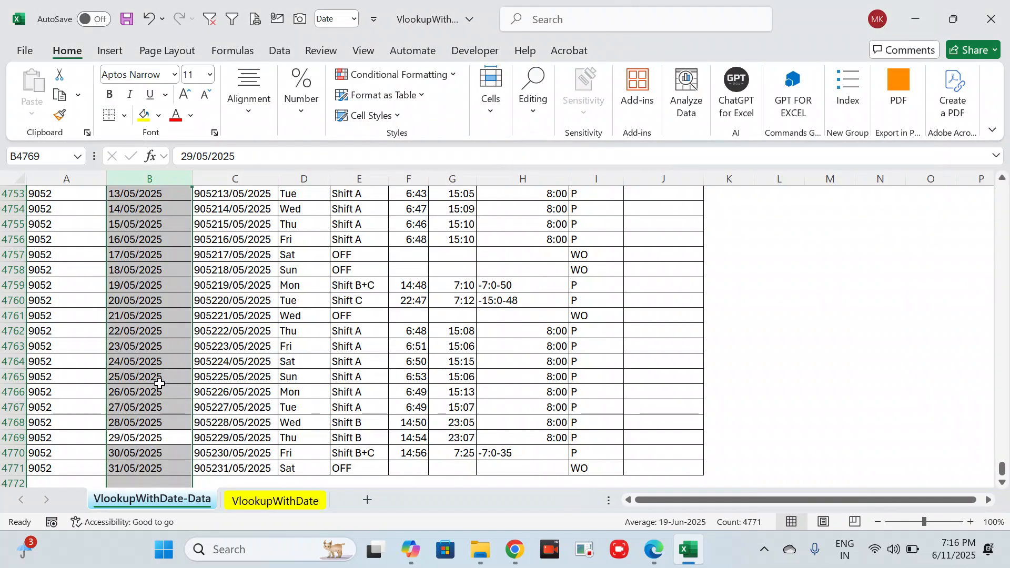
# Step: Apply the custom number format ddmmyyyy to the entire Attendance Date column
pyautogui.hotkey('ctrl', '1')
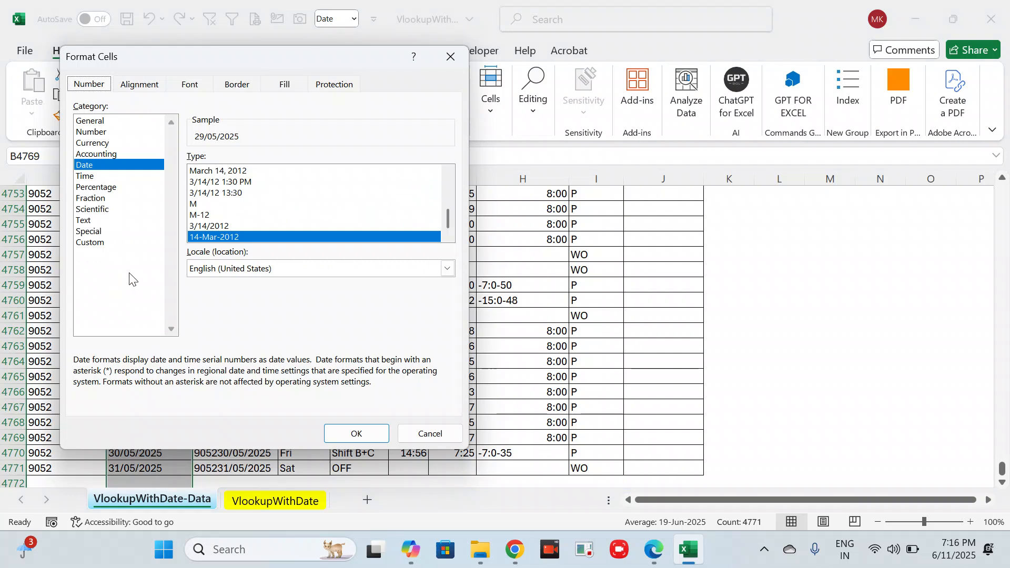
pyautogui.click(111, 243)
pyautogui.click(301, 167)
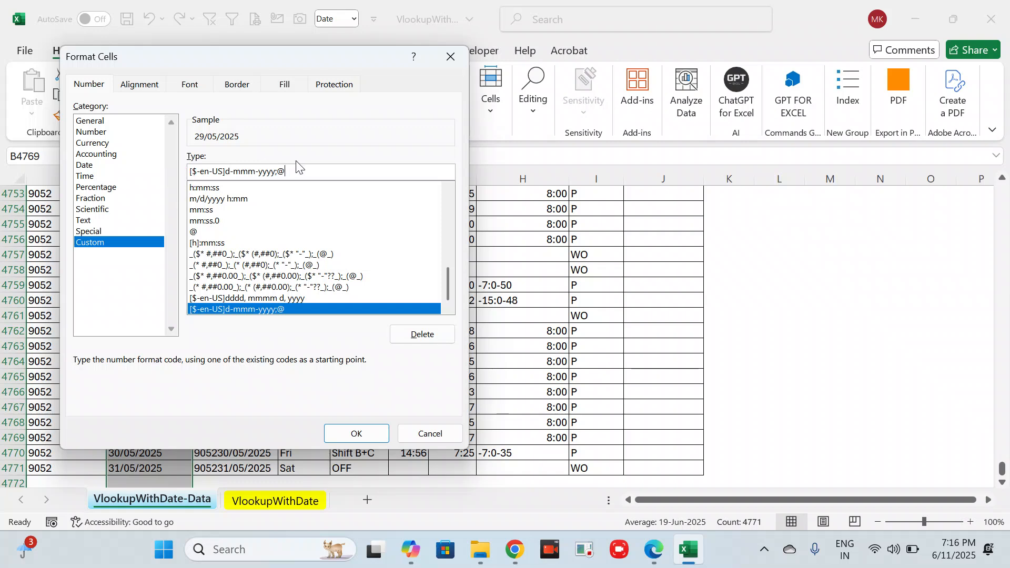
pyautogui.moveTo(296, 168); pyautogui.dragTo(170, 172)
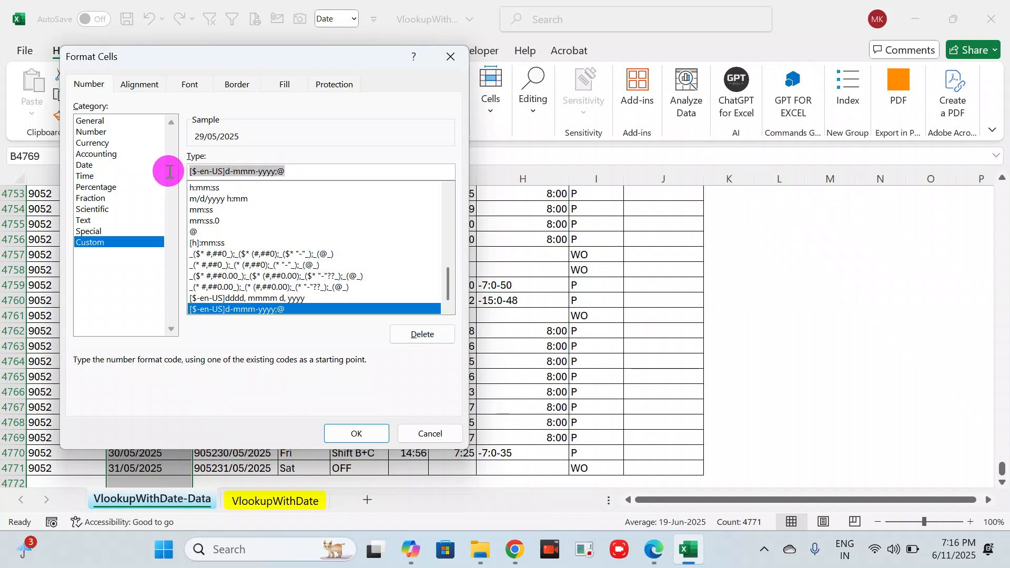
pyautogui.write('d')
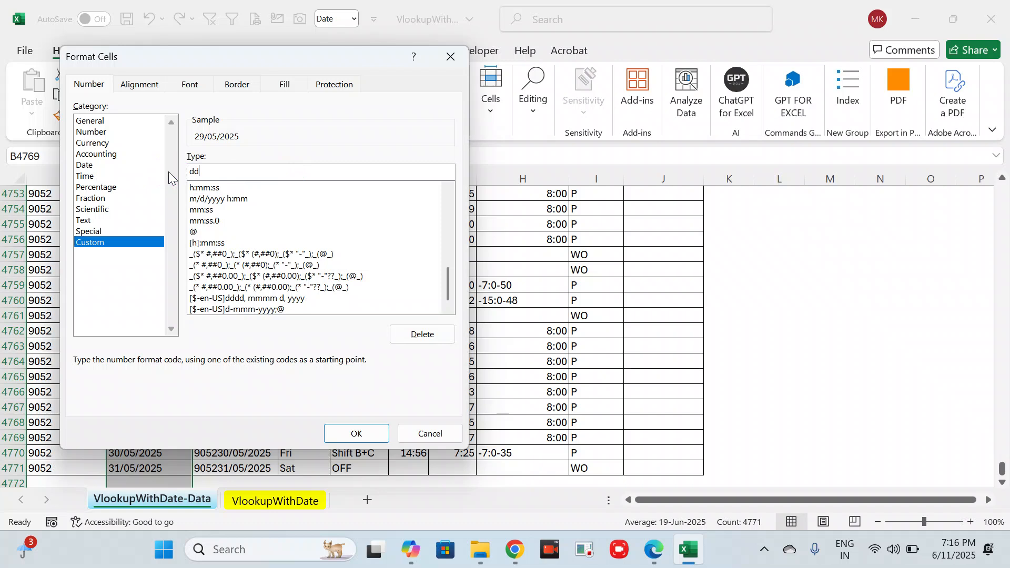
pyautogui.write('dmmyyyy')
pyautogui.click(349, 433)
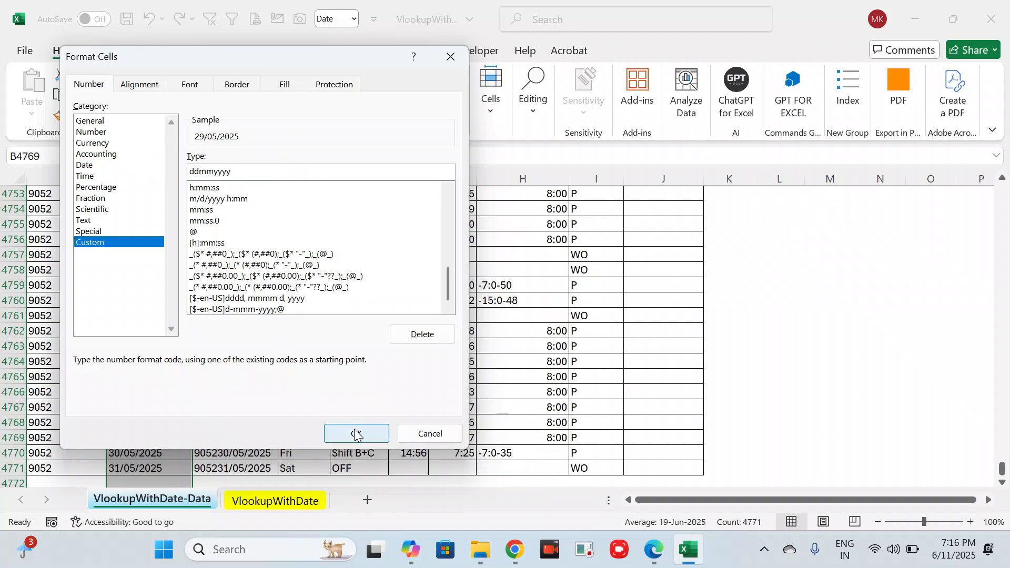
# Step: Copy the CONCATENATE formula in C2 down the whole Quniqe ID column and check the last rows
pyautogui.press('Down')
pyautogui.press('Down')
pyautogui.hotkey('ctrl', 'Up')
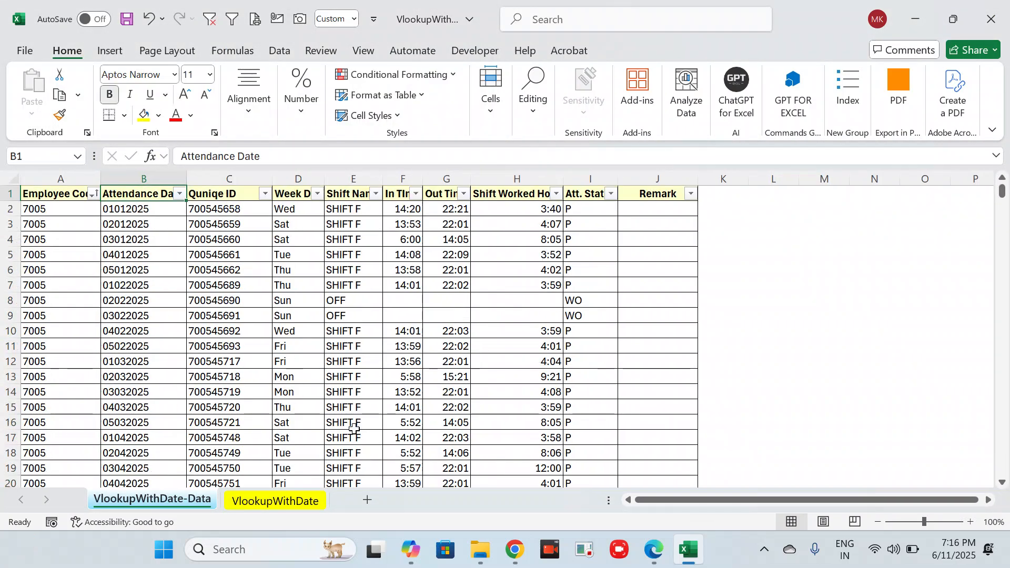
pyautogui.press('Right')
pyautogui.press('Down')
pyautogui.hotkey('ctrl', 'c')
pyautogui.hotkey('ctrl', 'shift', 'Down')
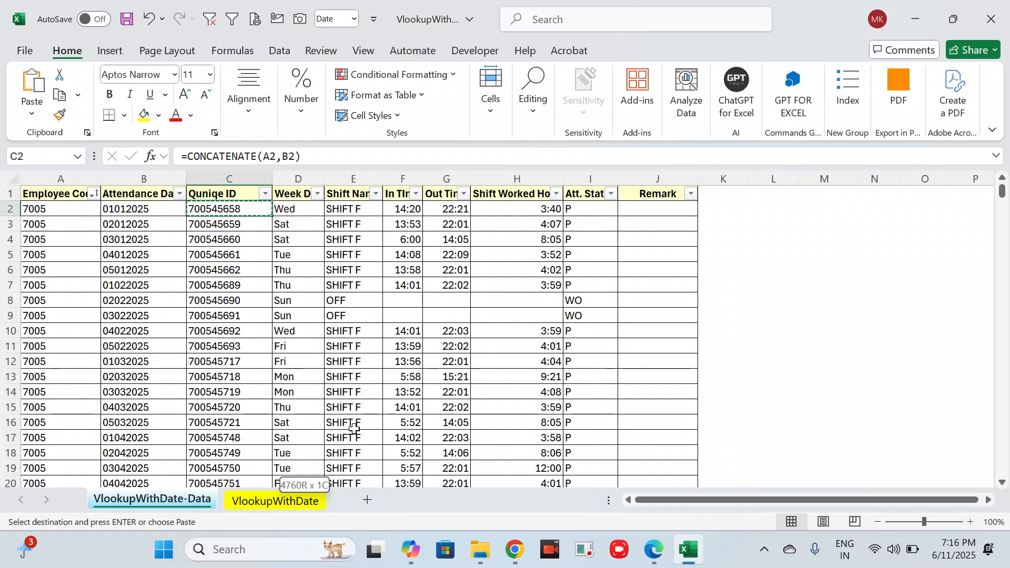
pyautogui.press('Return')
pyautogui.hotkey('ctrl', 'Down')
pyautogui.press('Up')
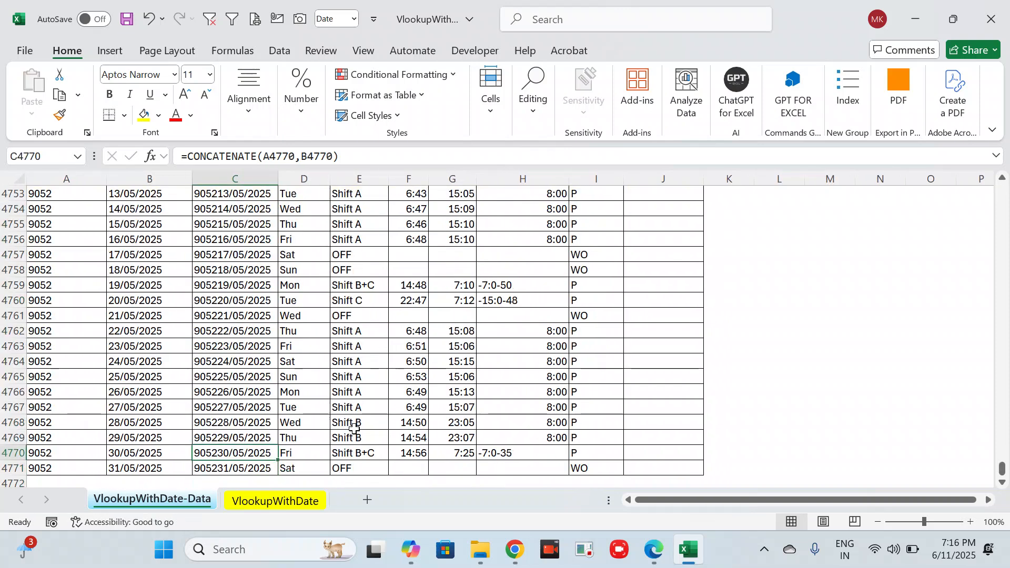